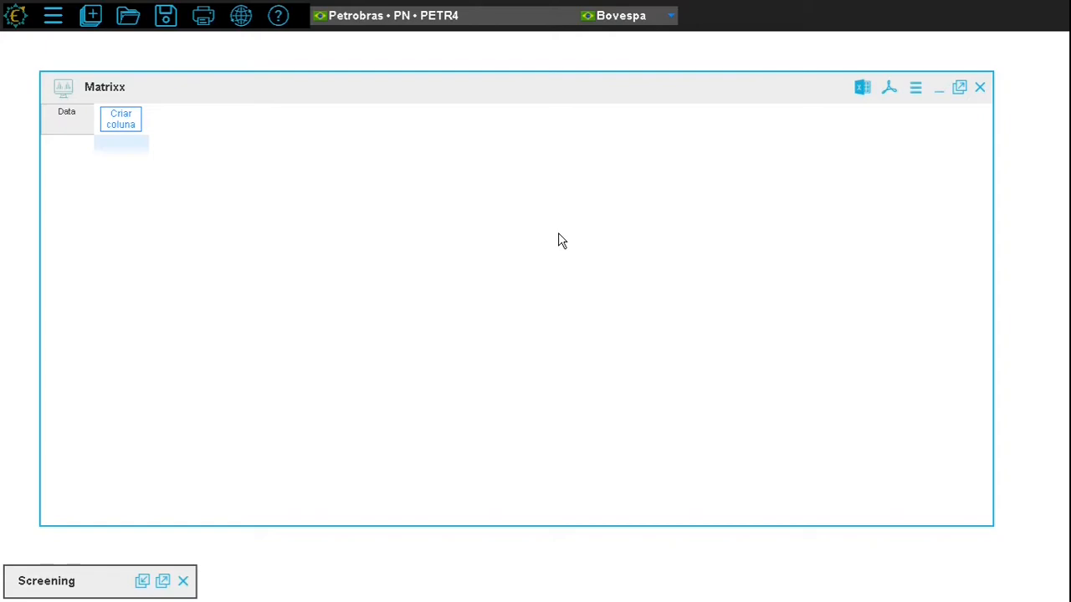
Open the Matrixx table's parameters and set the initial date to 10 anos atrás
left_click(919, 90)
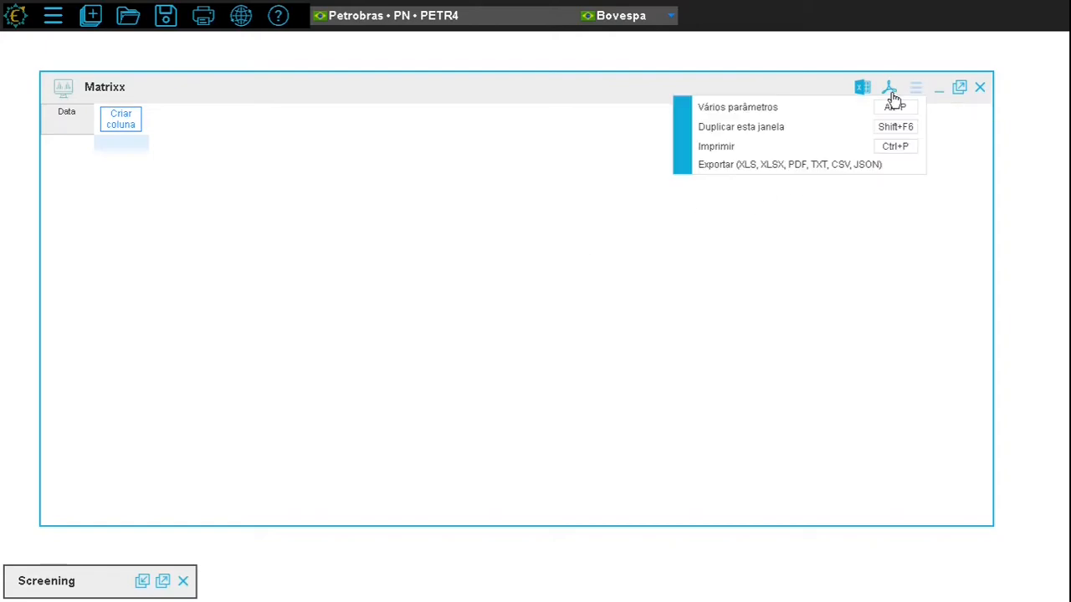
left_click(793, 108)
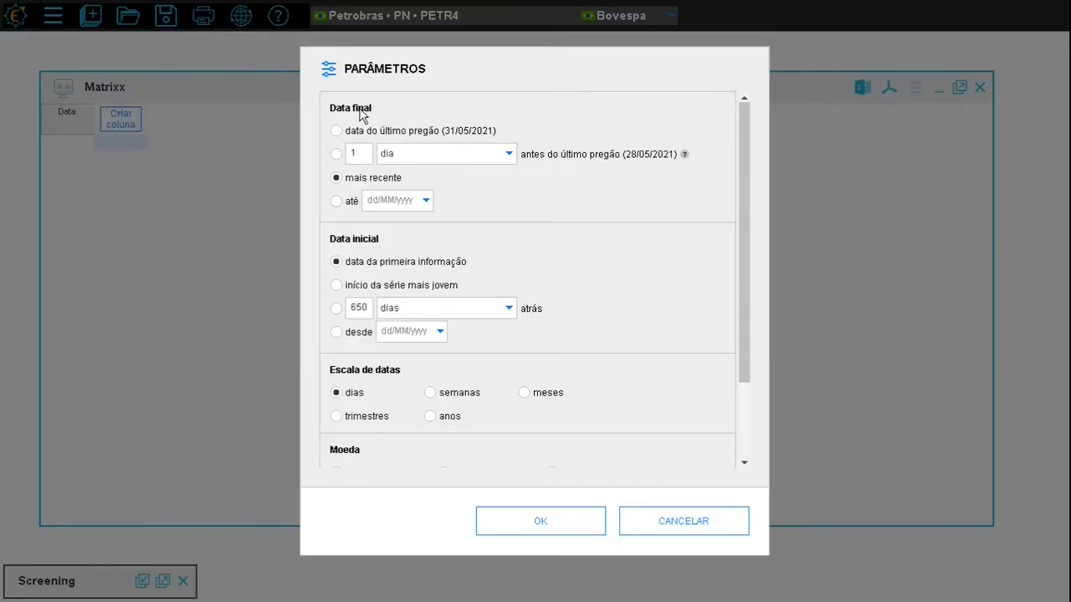
left_click(337, 309)
type("10")
left_click(406, 309)
left_click(410, 397)
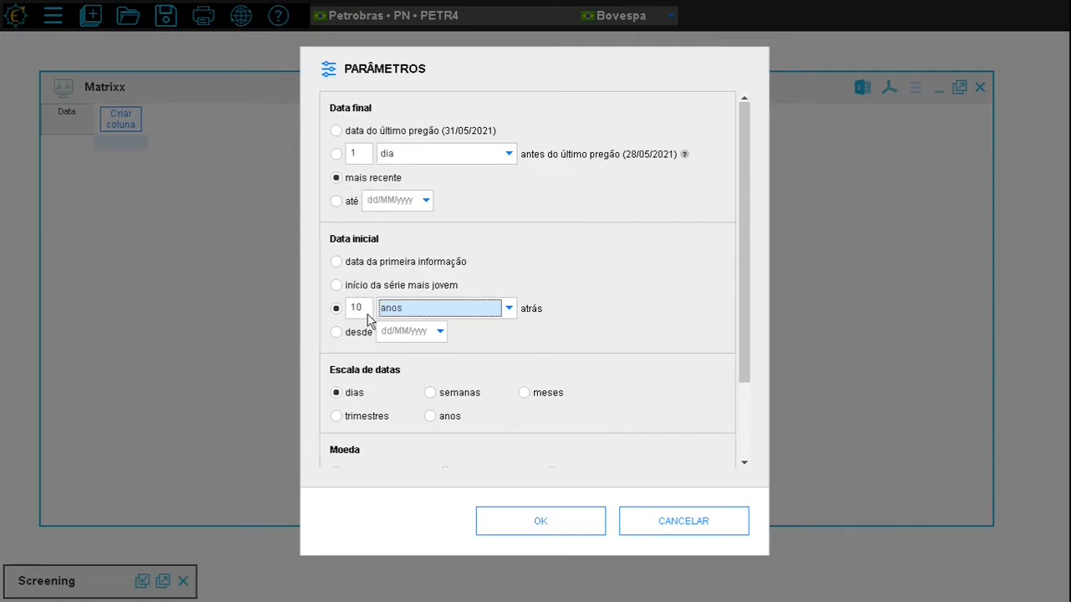
Set a fixed date range with the initial date desde 01/01/2010 and the final date até 31/12/2020
left_click(336, 333)
left_click(385, 330)
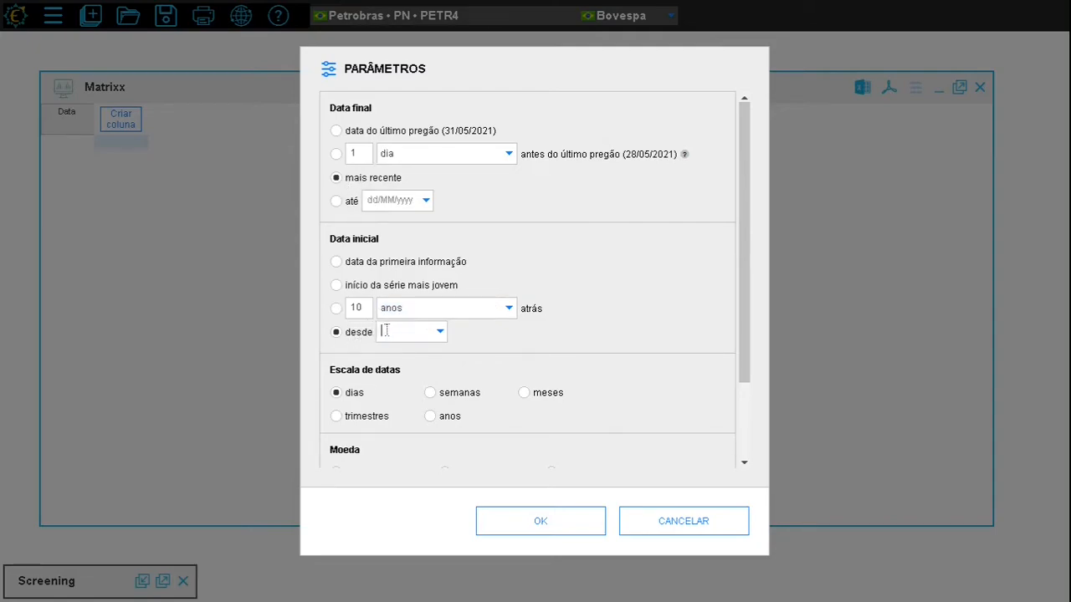
type("01/01/2010")
left_click(337, 202)
left_click(377, 200)
type("31/12")
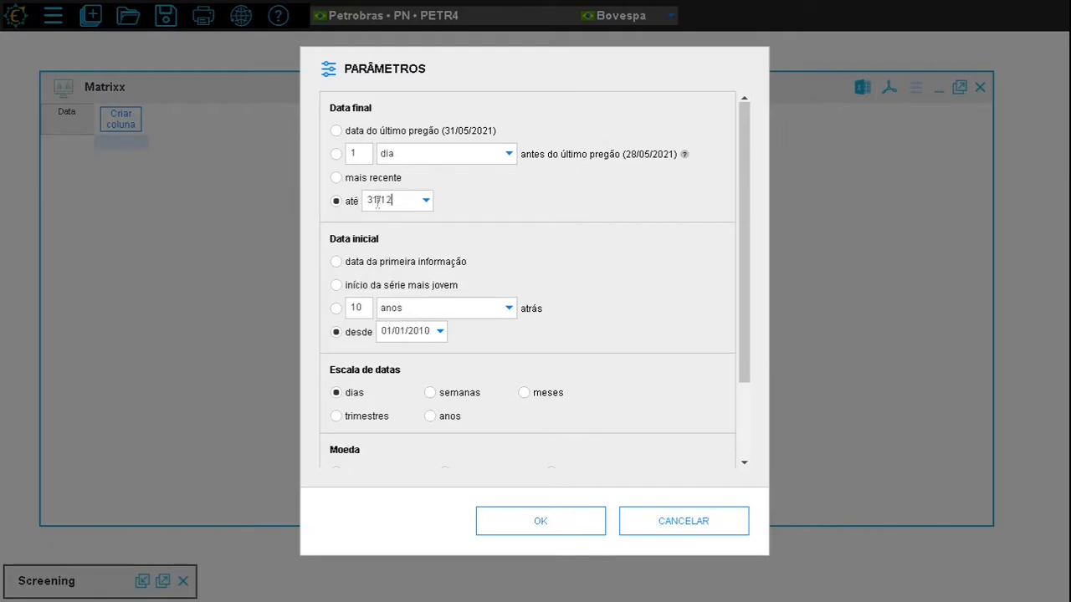
type("/2020")
Set the final date to mais recente and try data da primeira informação and início da série mais jovem as initial date
left_click(336, 263)
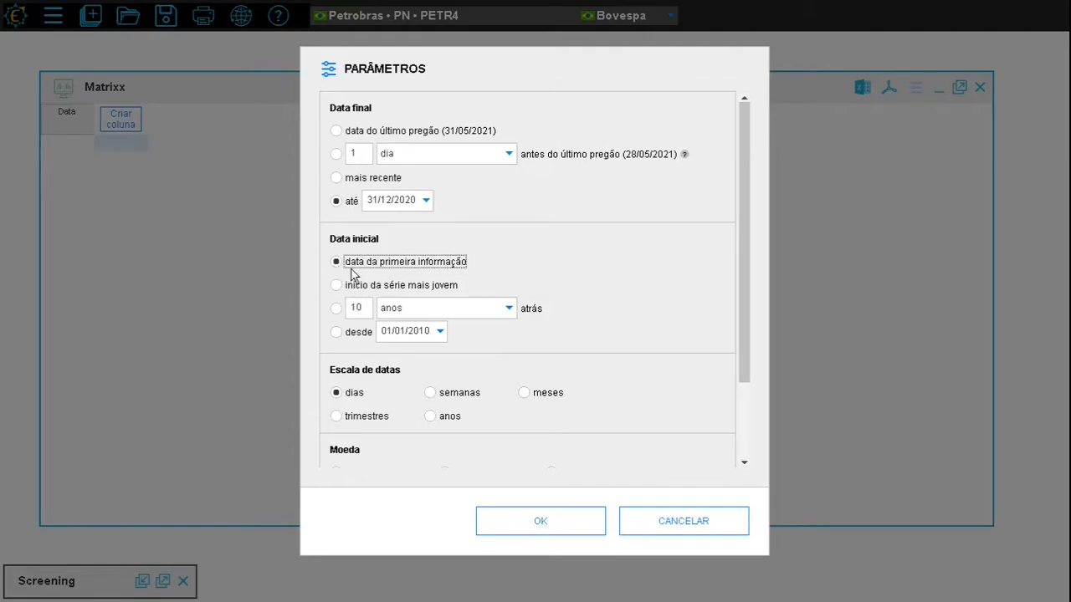
left_click(337, 178)
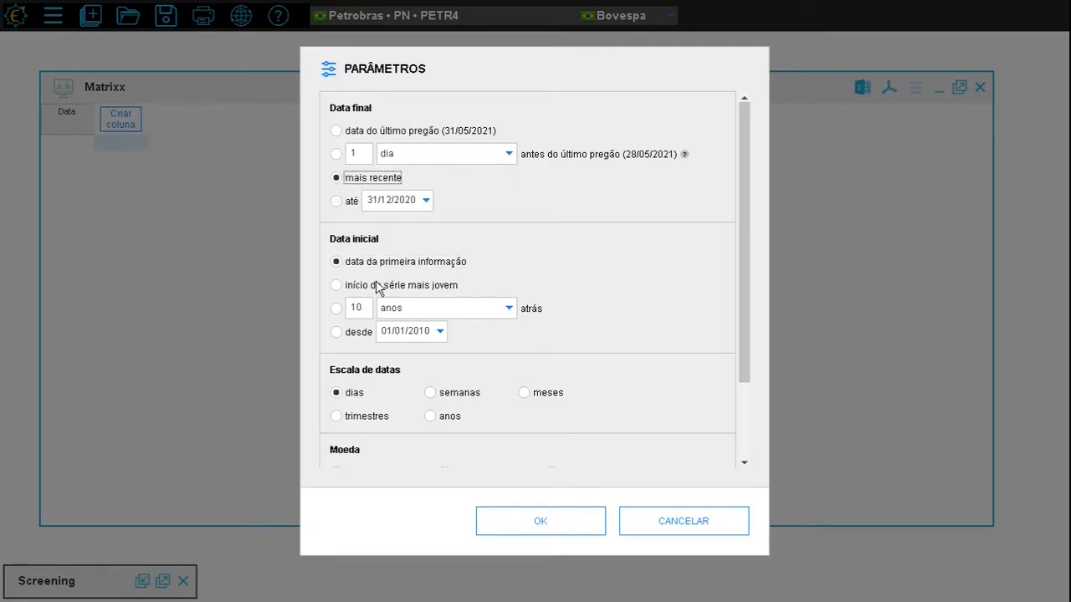
left_click(341, 287)
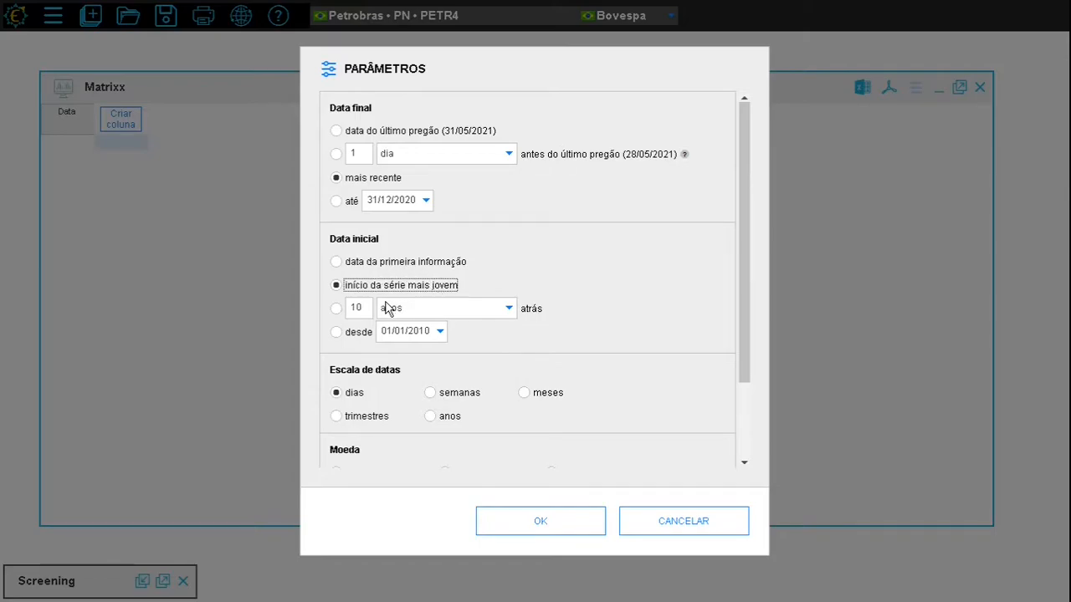
Choose 10 anos atrás as the initial date, set the date scale to anos, and apply the parameters
left_click(366, 306)
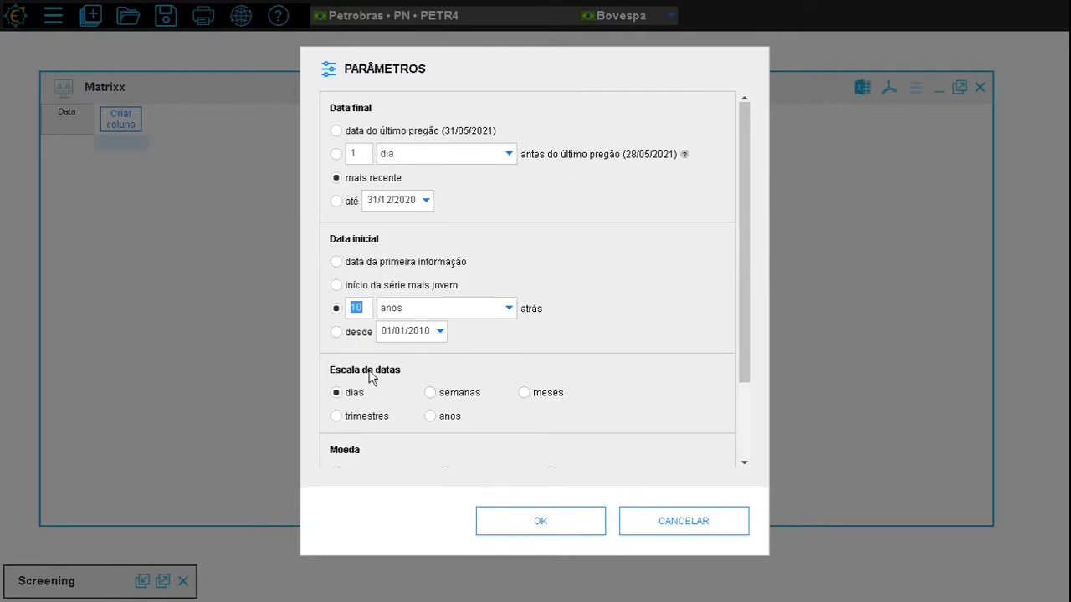
left_click(430, 422)
left_click(548, 516)
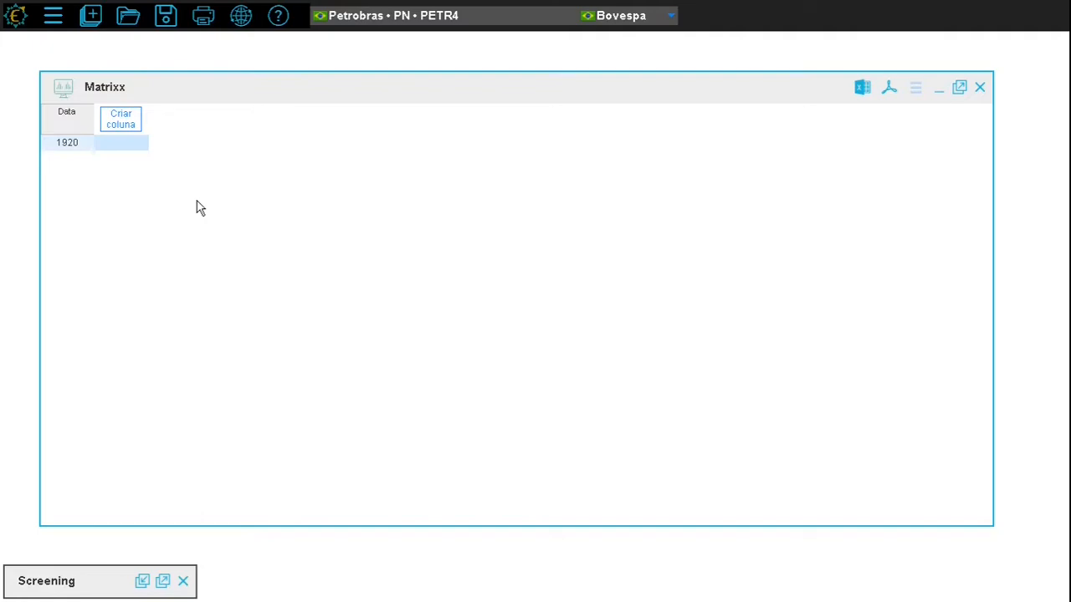
Create a column for the financial indicator Divida Total Liquida $ of the current asset, keeping the default advanced settings
left_click(134, 121)
type("div t")
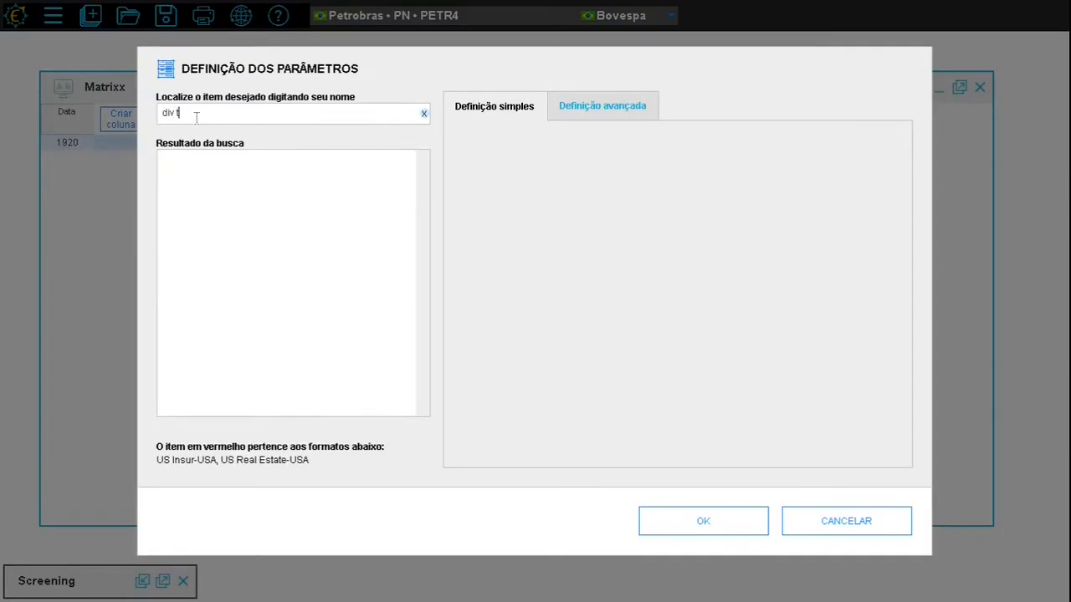
type("ot li")
left_click(220, 176)
left_click(633, 112)
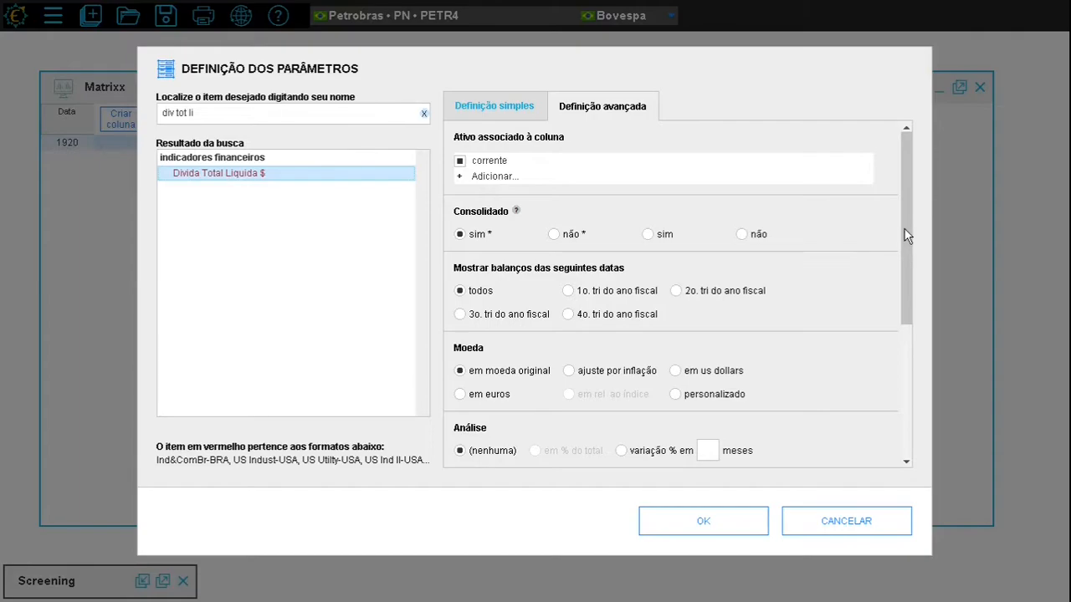
scroll(903, 251, "down", 3)
scroll(908, 251, "up", 3)
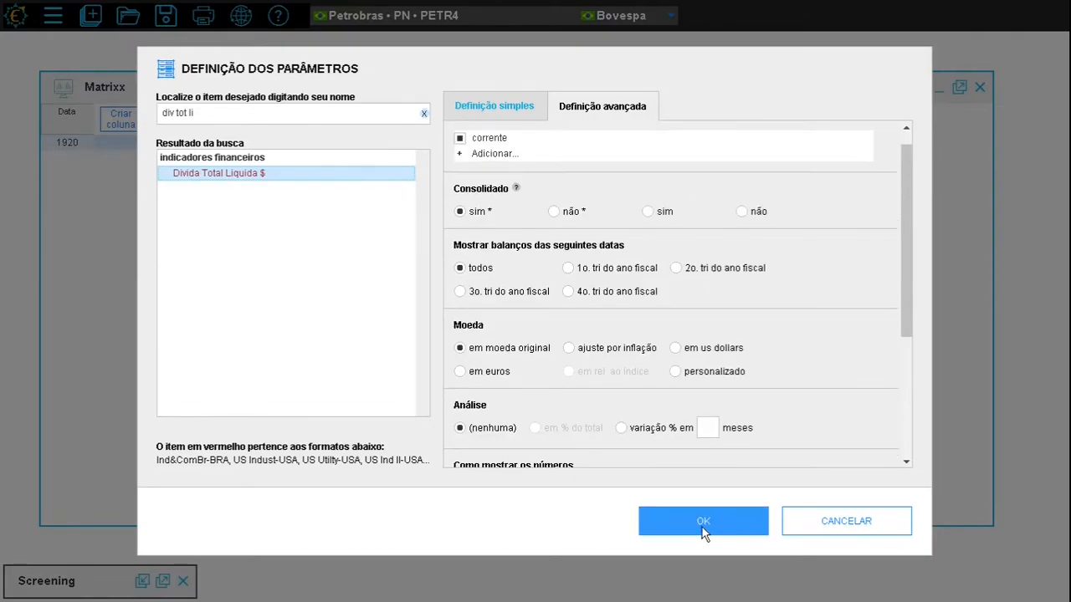
left_click(706, 520)
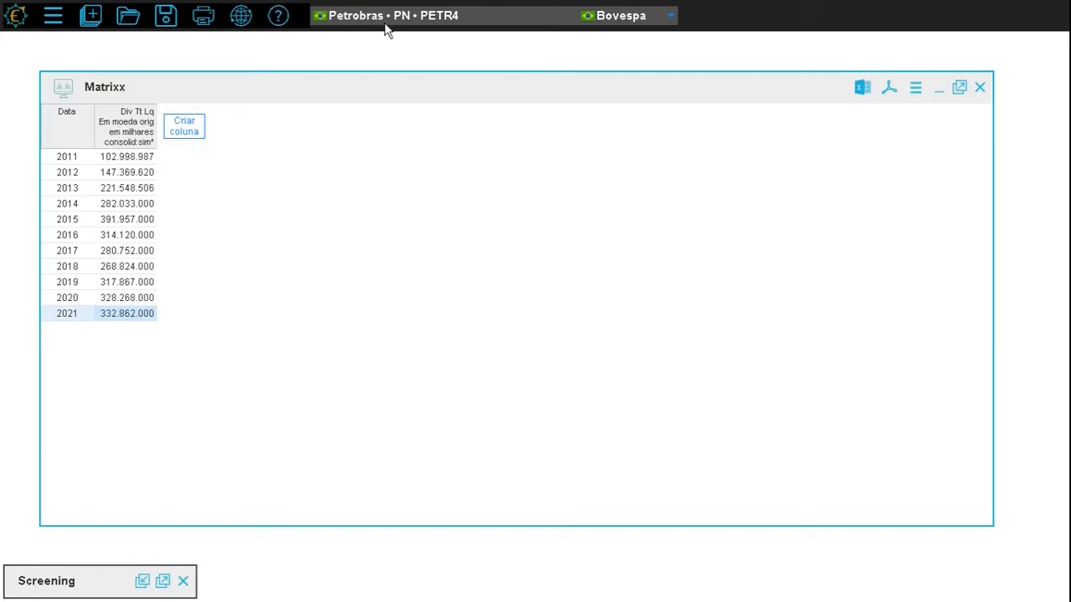
Create a column for Patrimonio liquido (Passivo) from the financial statements, keeping the default advanced settings
left_click(191, 131)
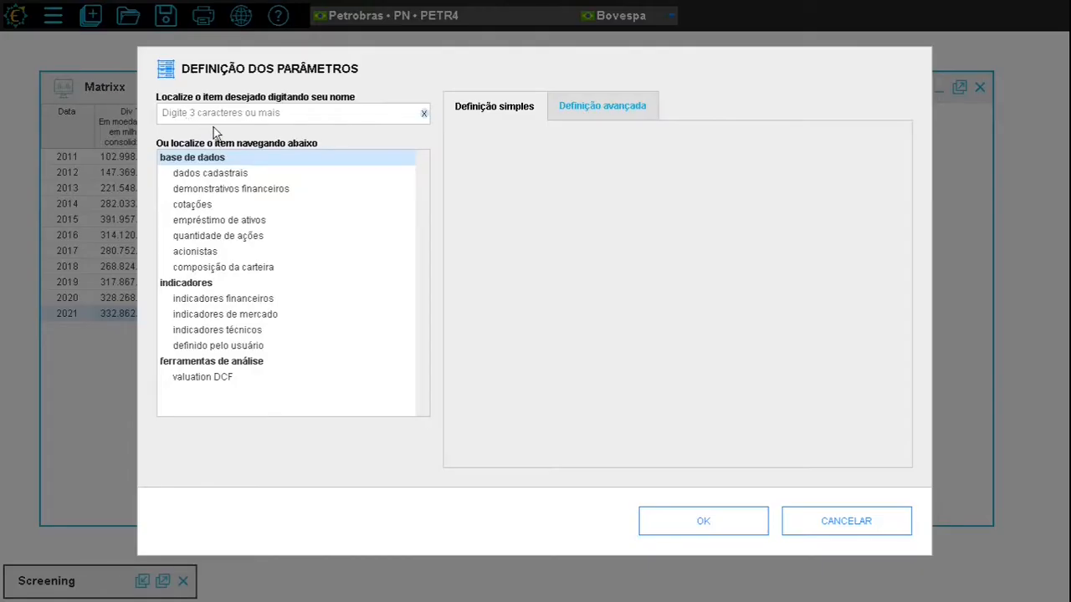
type("pat liq")
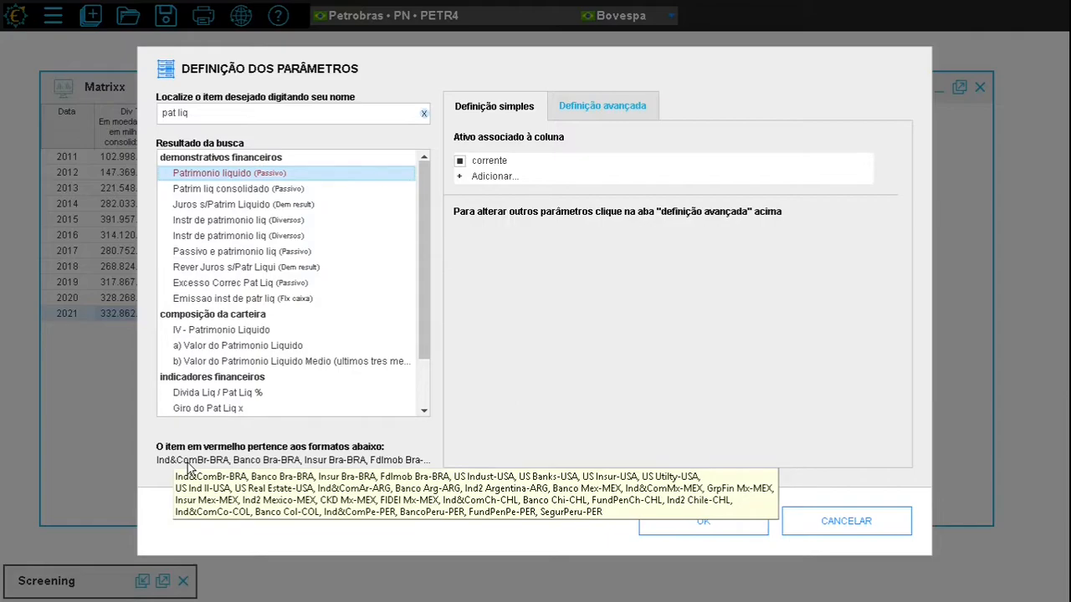
left_click(578, 114)
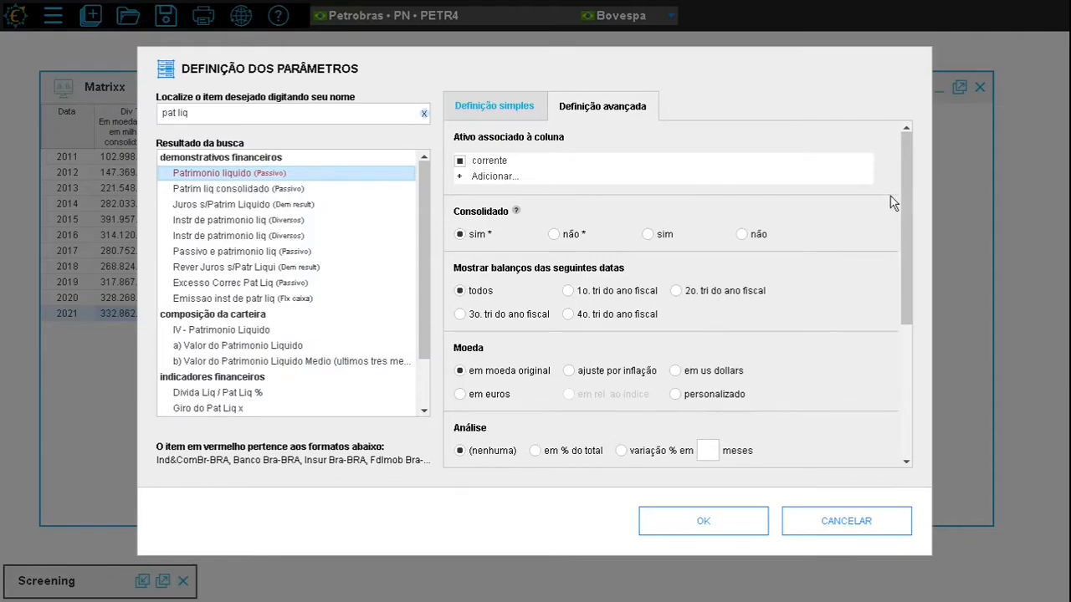
scroll(896, 256, "down", 3)
scroll(897, 207, "up", 3)
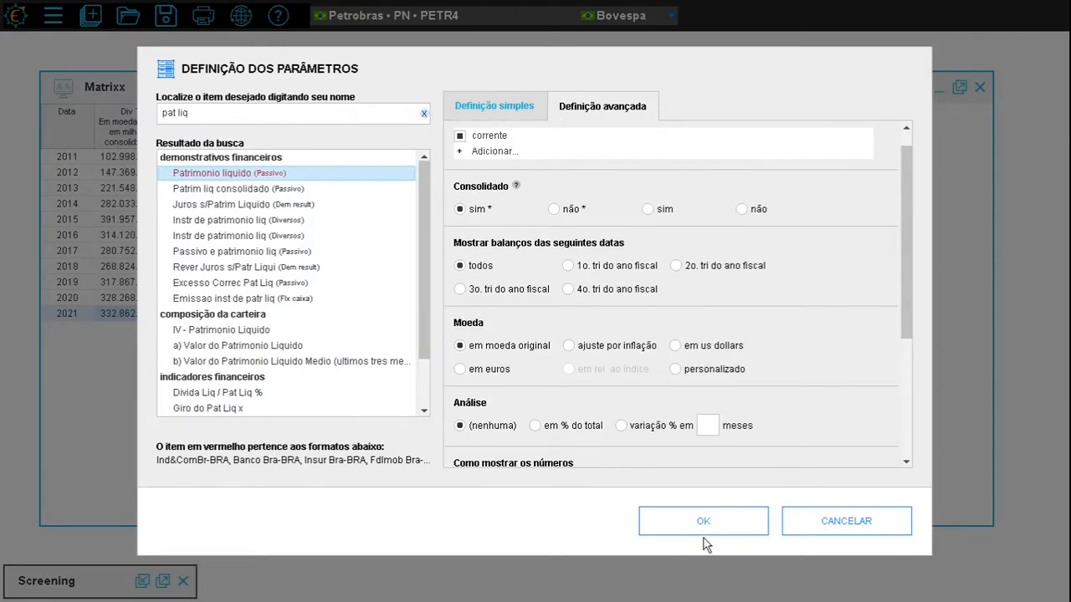
left_click(703, 521)
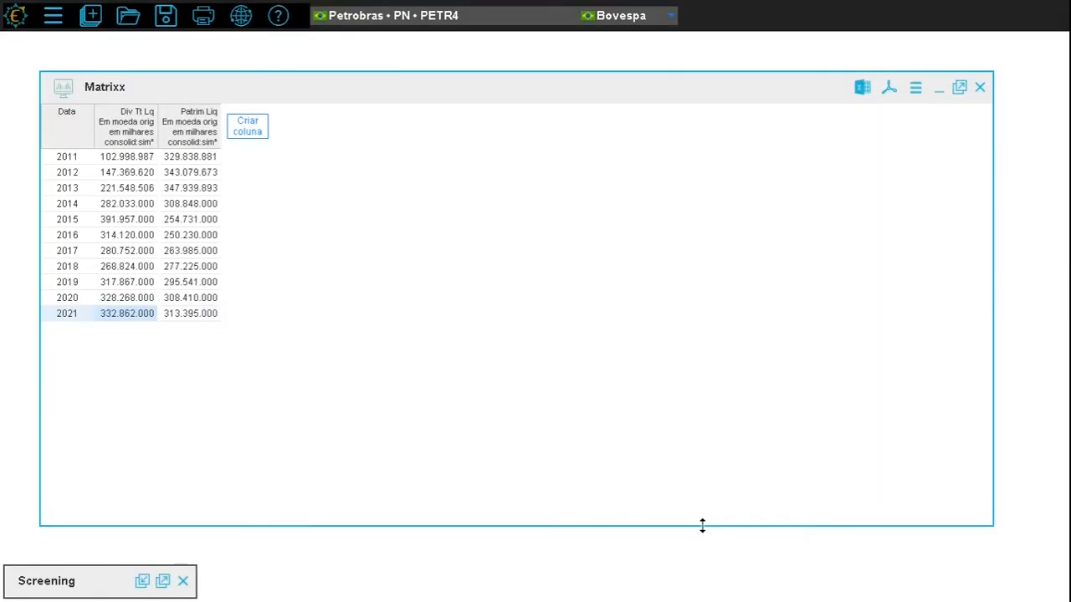
Create a column for the financial indicator Margem Liquida % over a 12-month period
left_click(258, 124)
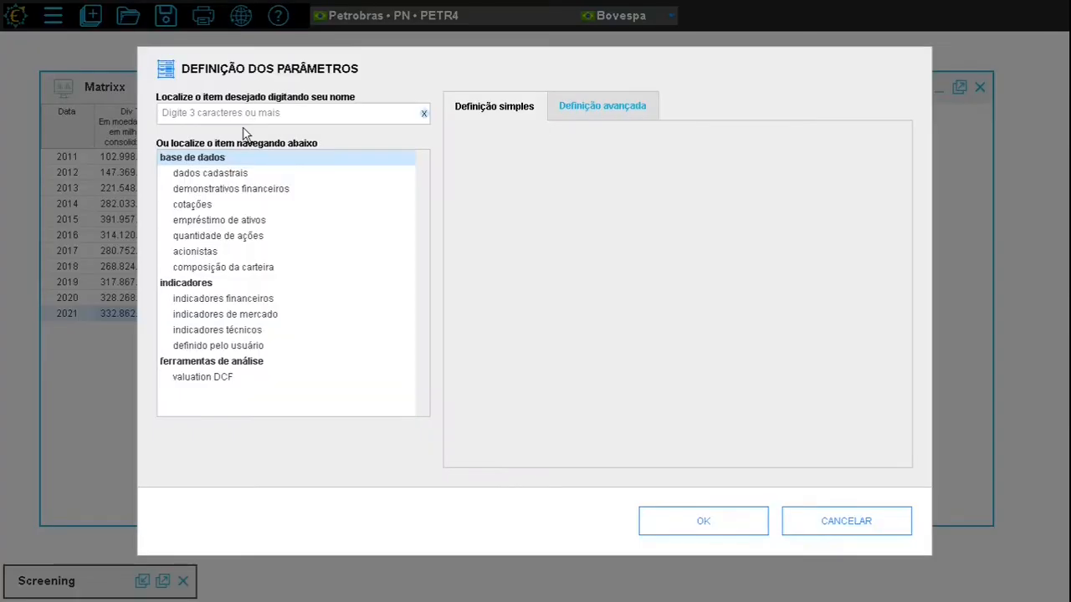
type("mar liq")
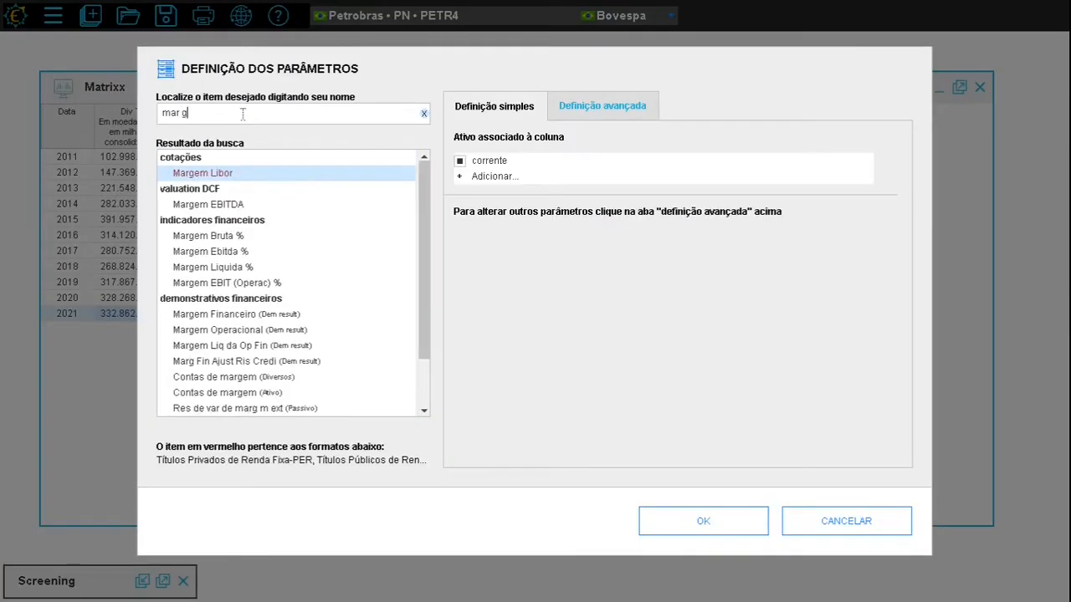
left_click(247, 172)
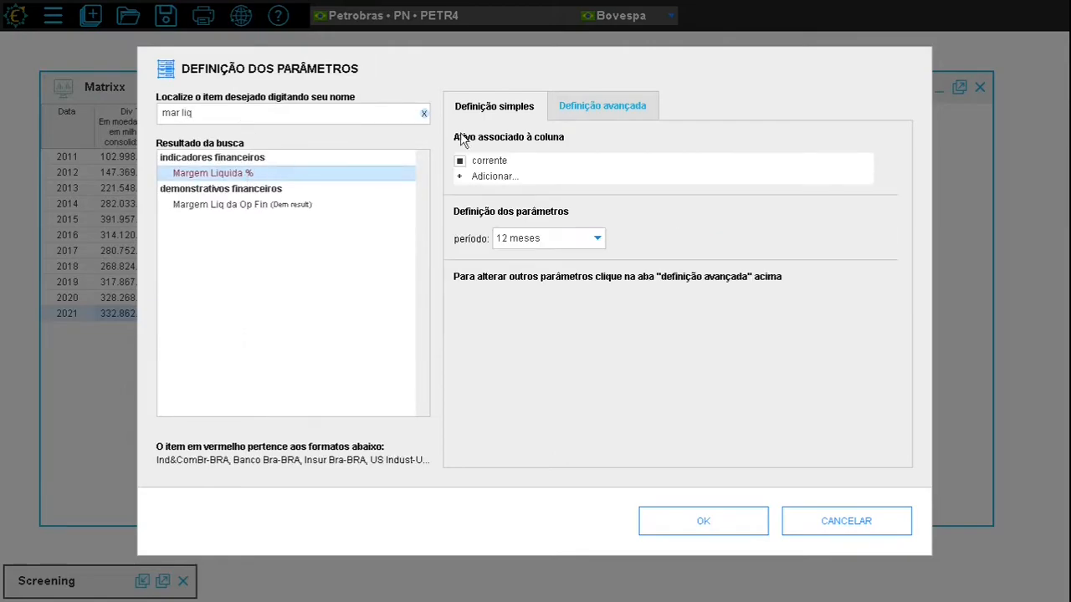
left_click(623, 109)
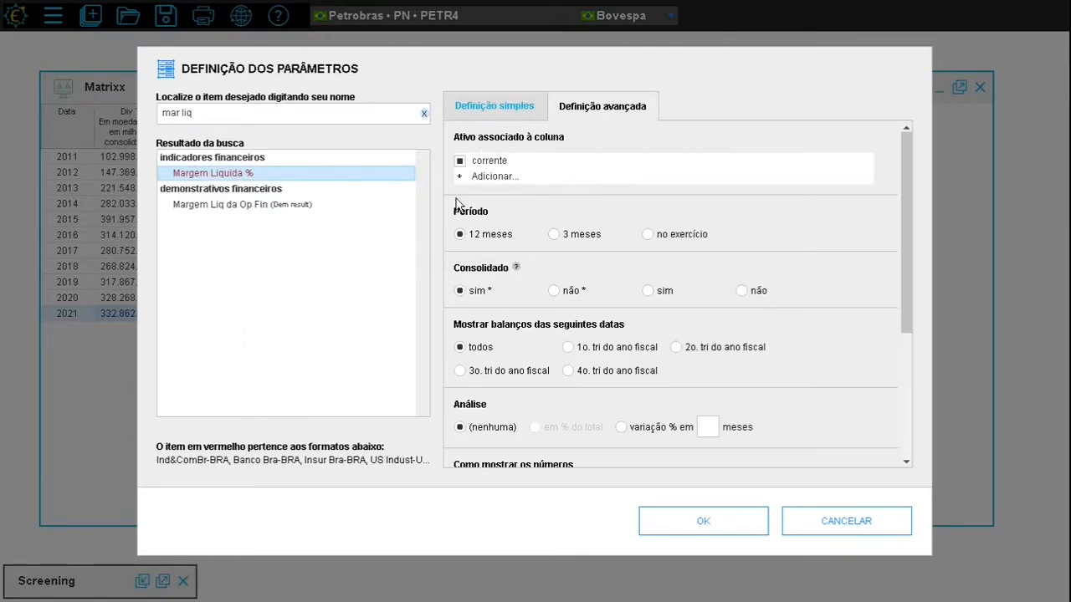
left_click(710, 521)
Create a column for the indicator ROE Rent Pat(pat medio)% over a 12-month period
left_click(316, 130)
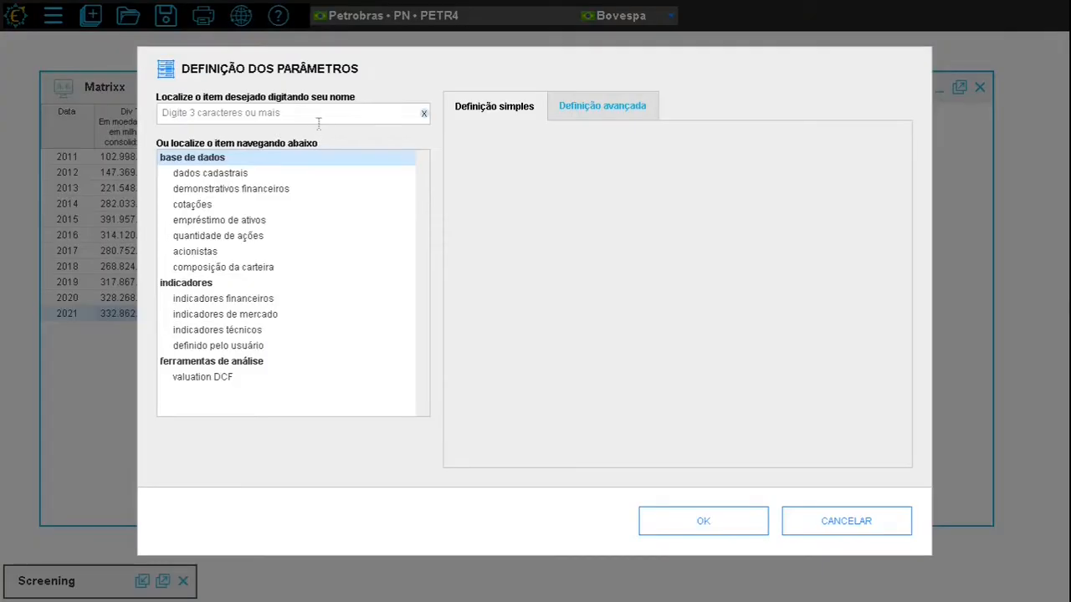
type("roe")
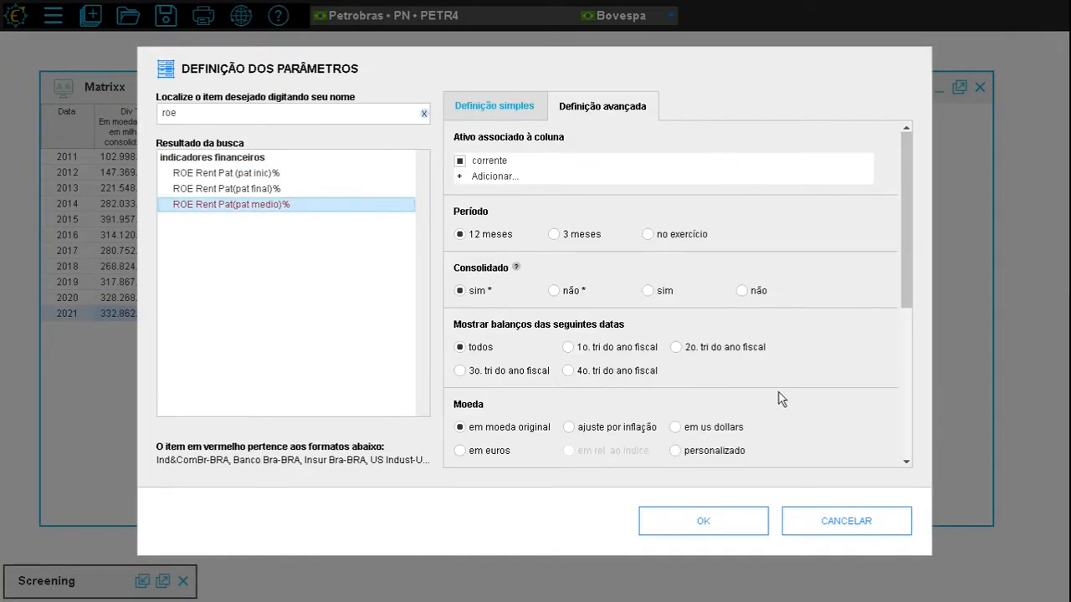
left_click(702, 517)
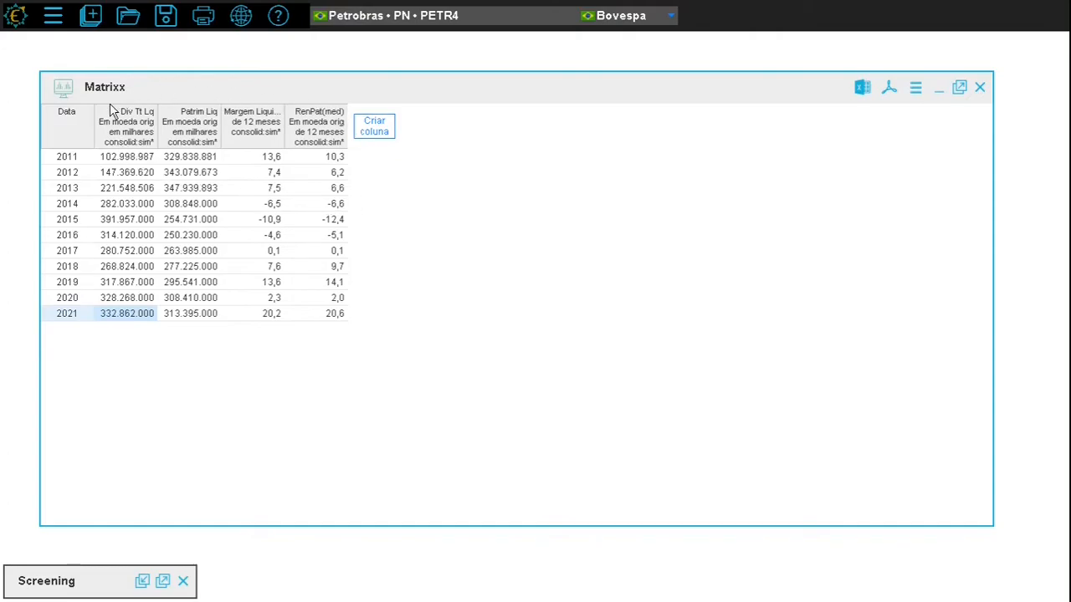
Create a column for the Fechamento quote in original currency, adjusted for proceeds including dividends
left_click(380, 134)
left_click(264, 119)
type("fechamento")
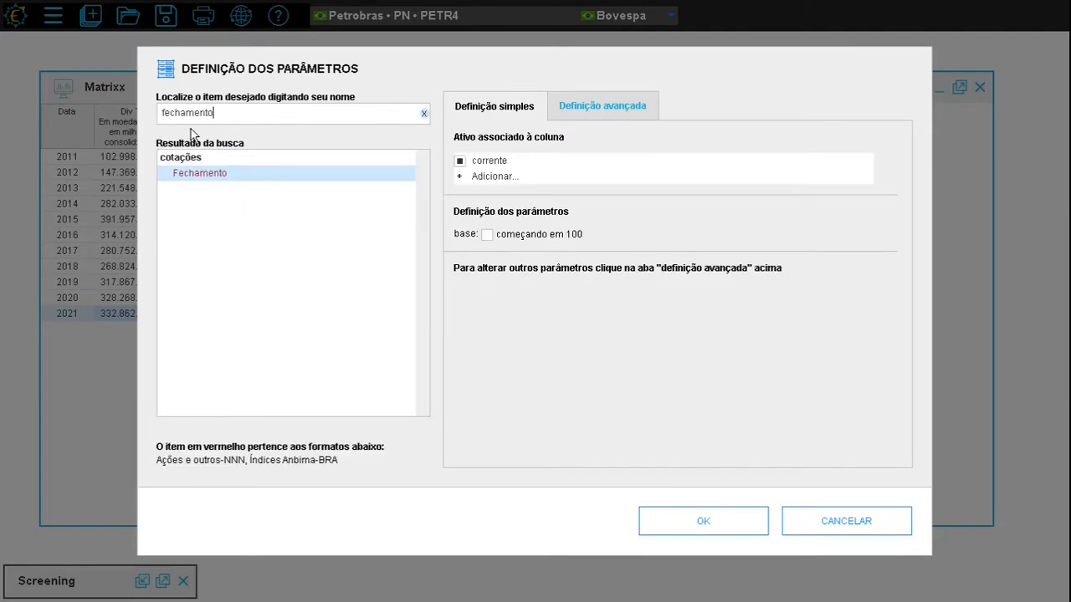
left_click(575, 109)
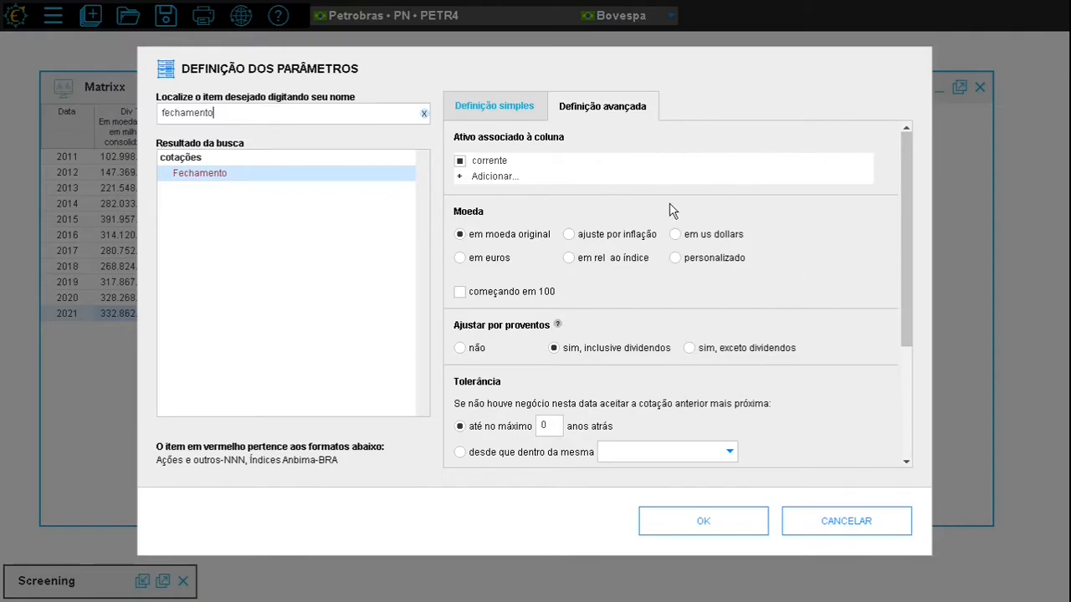
left_click(720, 522)
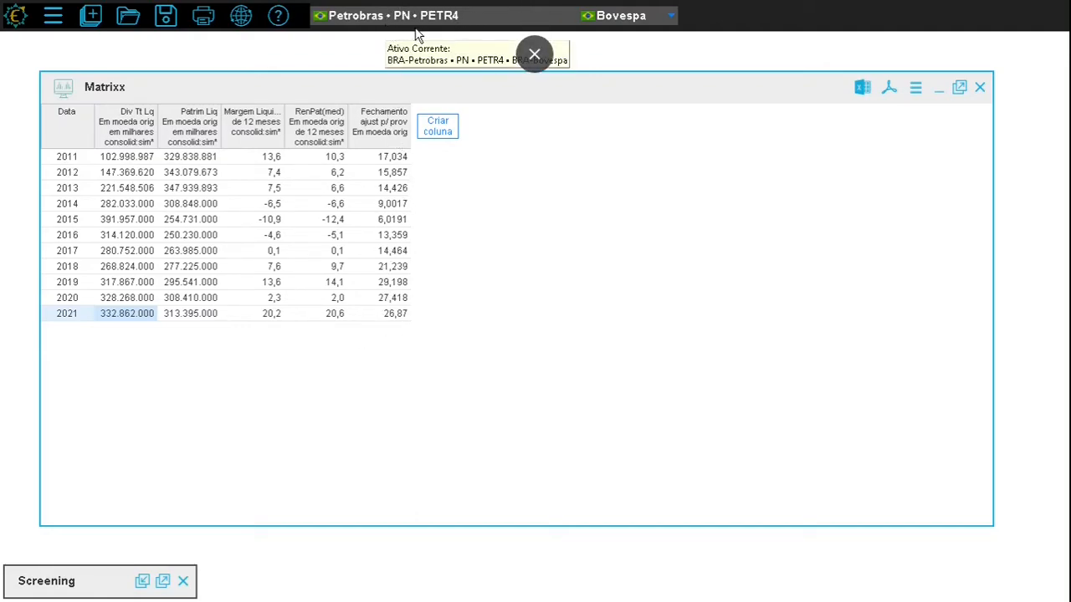
Create a column for the market indicator Preco / Lucro x, using 12-month results in original currency
left_click(444, 137)
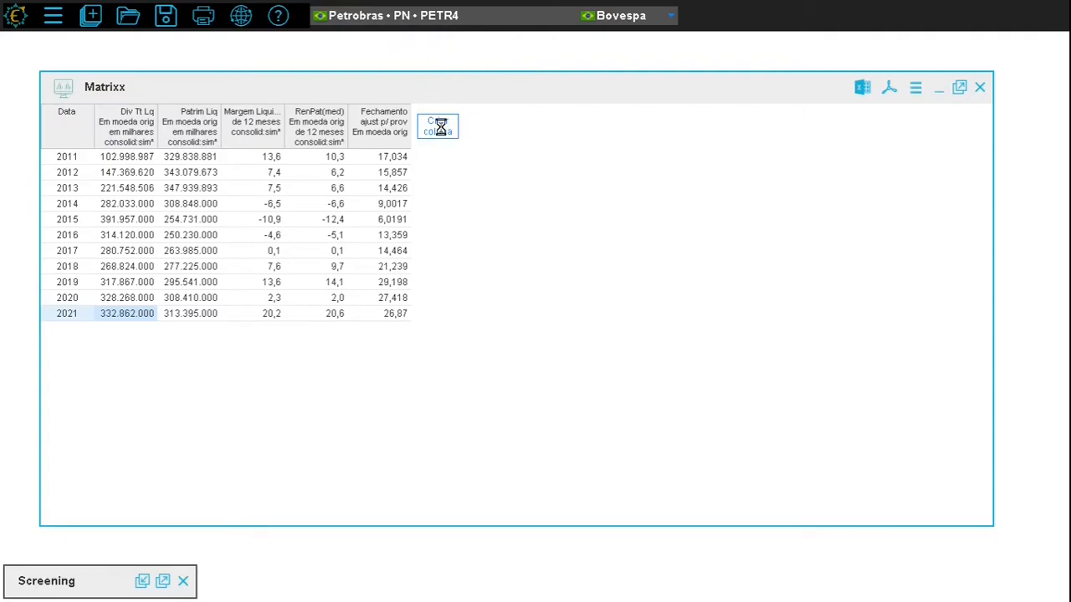
left_click(230, 112)
type("preço")
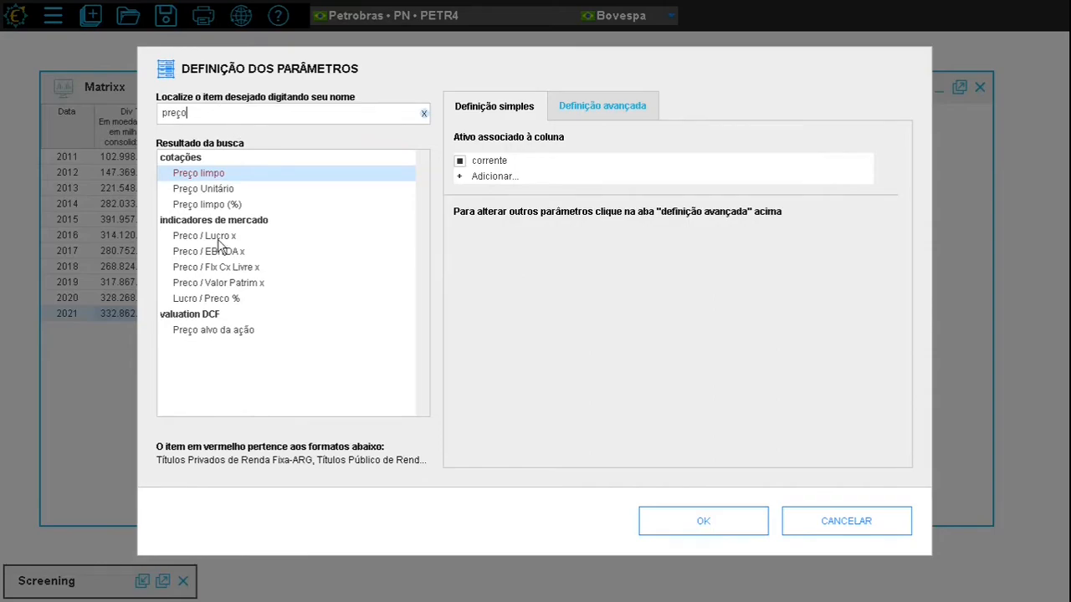
left_click(219, 239)
left_click(620, 117)
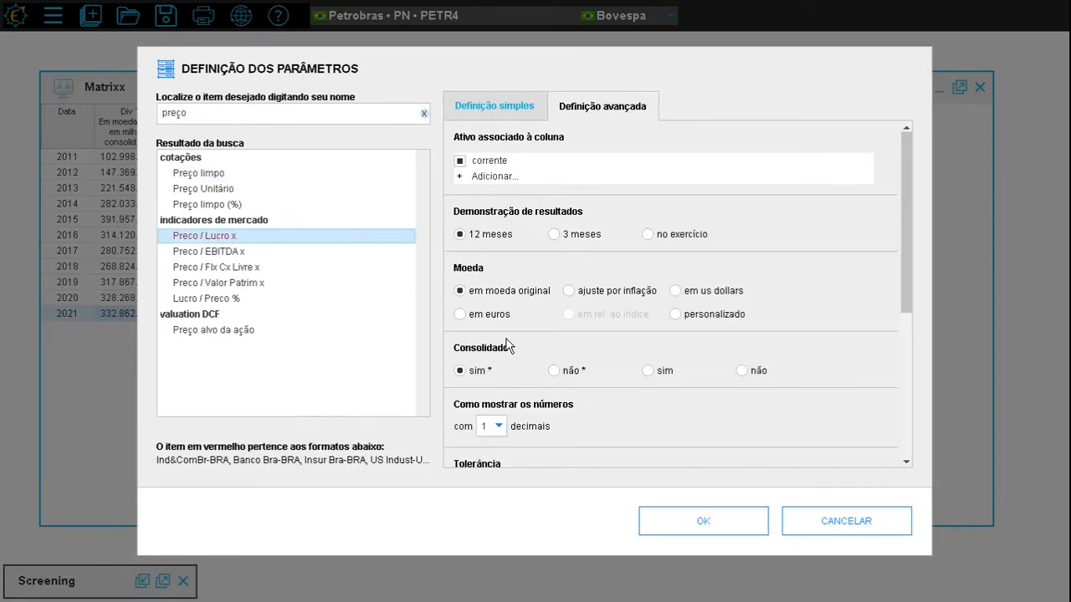
left_click(703, 521)
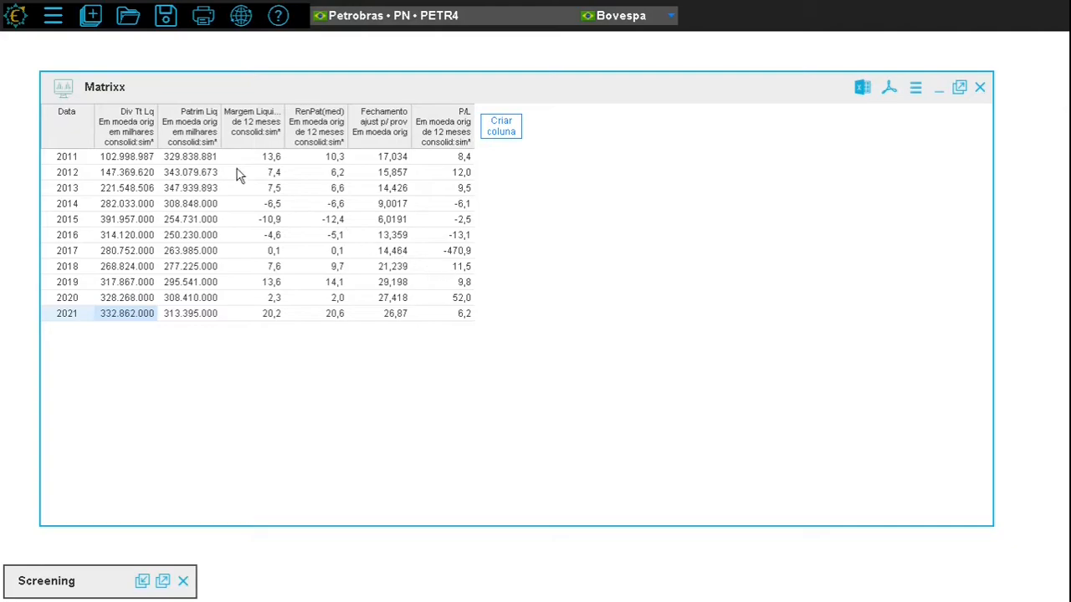
left_click_drag(131, 127, 321, 127)
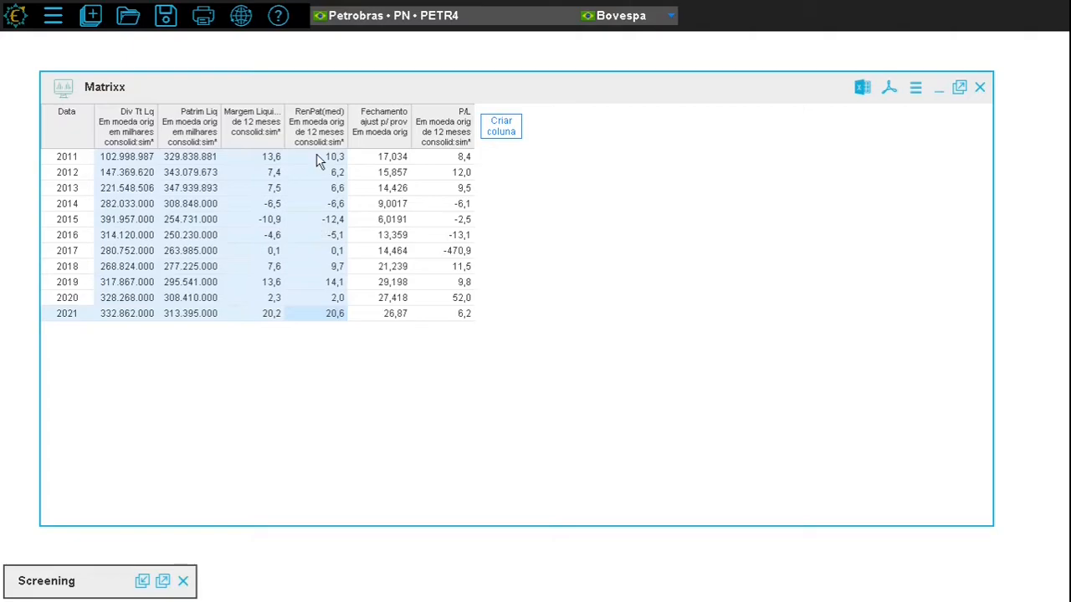
left_click(399, 130)
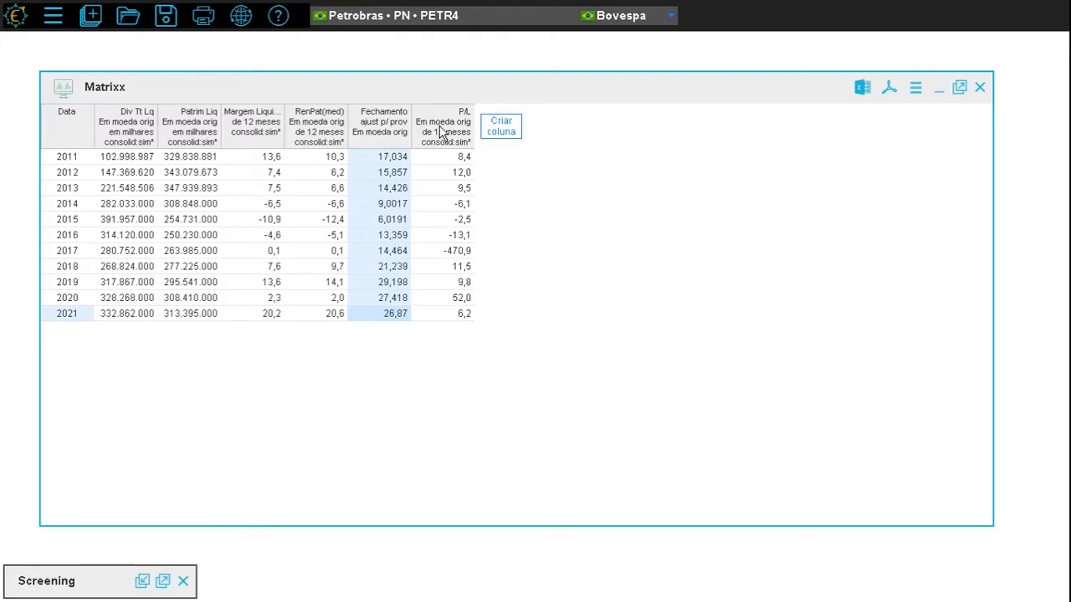
Change the date scale of the Matrixx table to months (meses) in its parameters
left_click(441, 132)
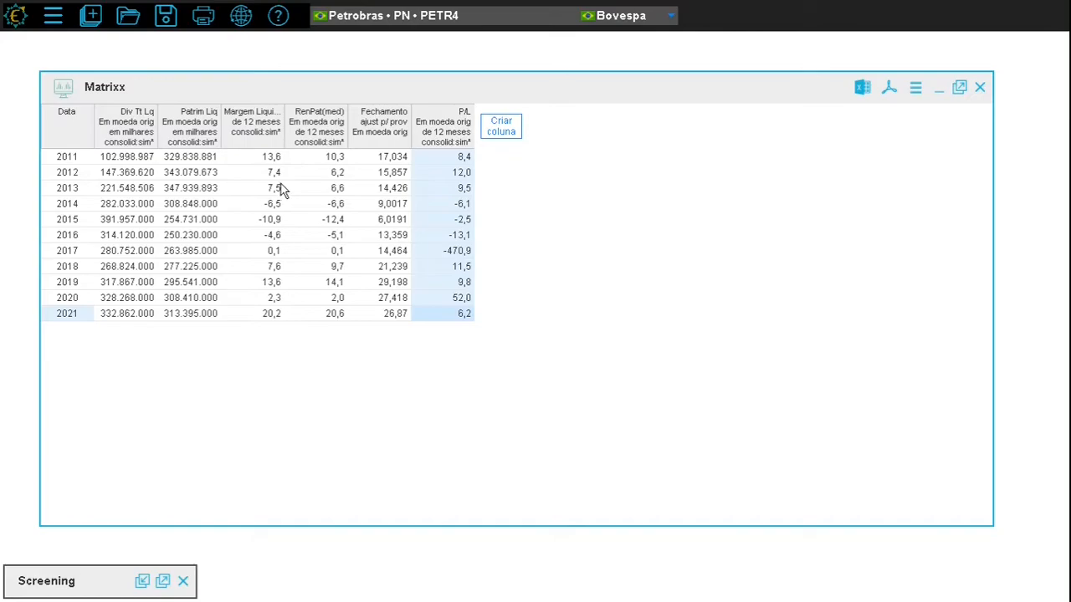
left_click(915, 87)
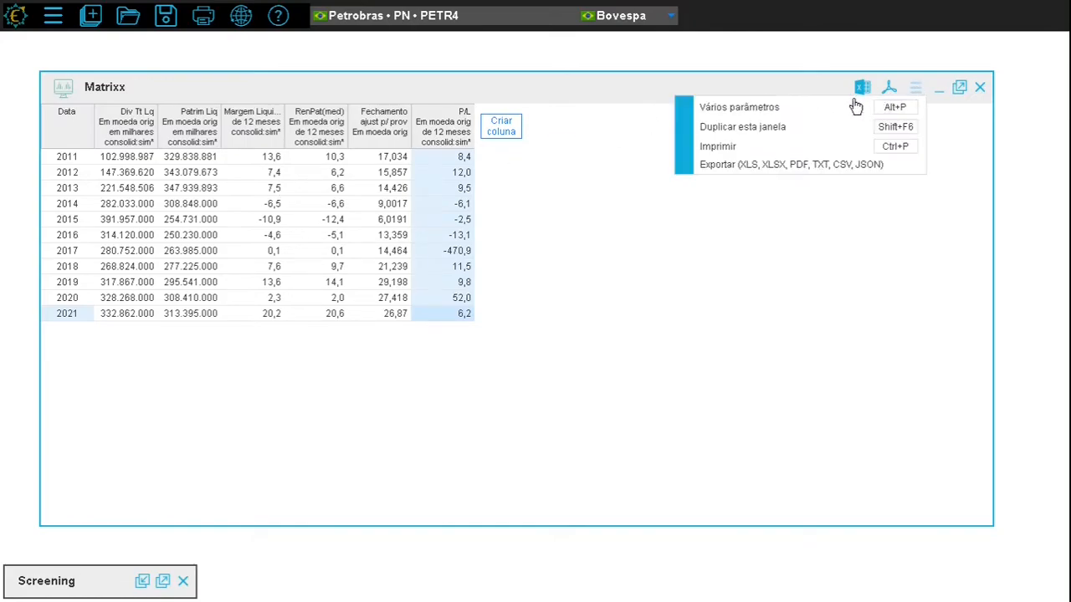
left_click(805, 107)
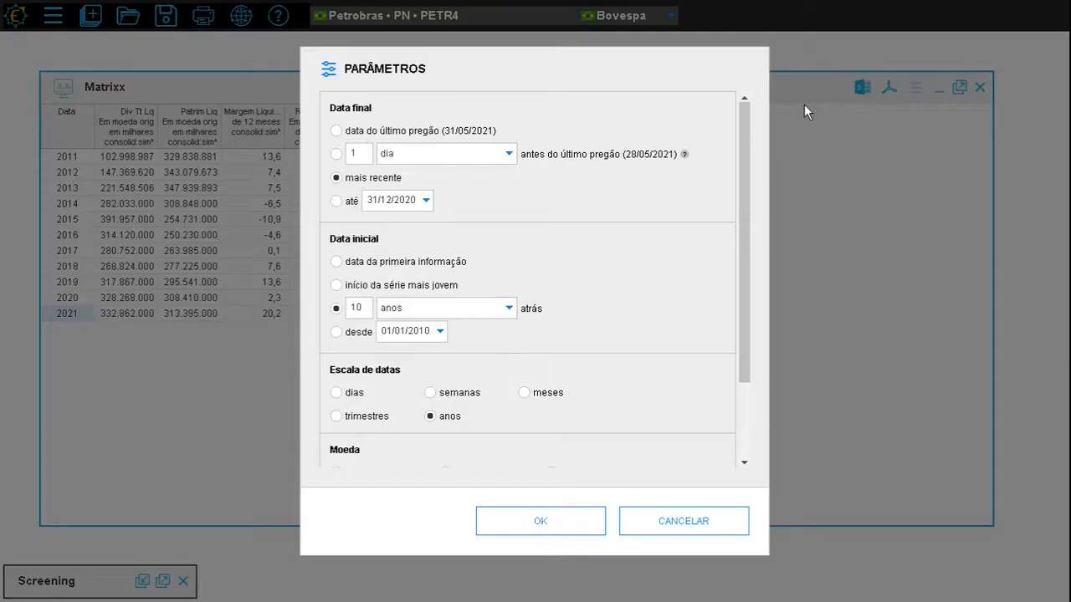
left_click(527, 395)
left_click(552, 521)
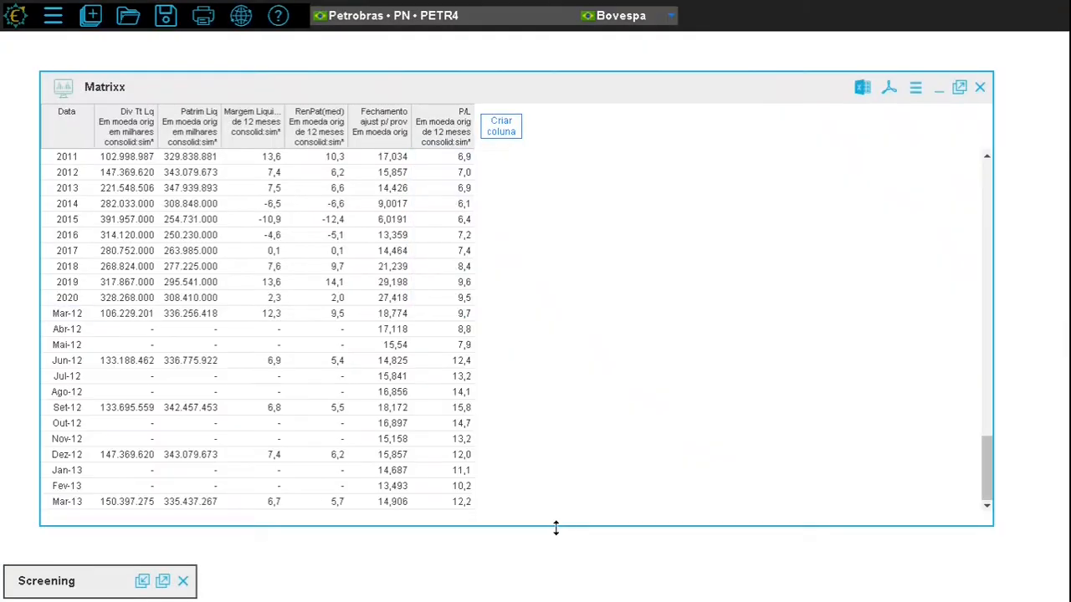
Compare the quarter-end rows Set-19 and Dez-19 with the Out-19 and Nov-19 rows between them in the monthly table
left_click(60, 194)
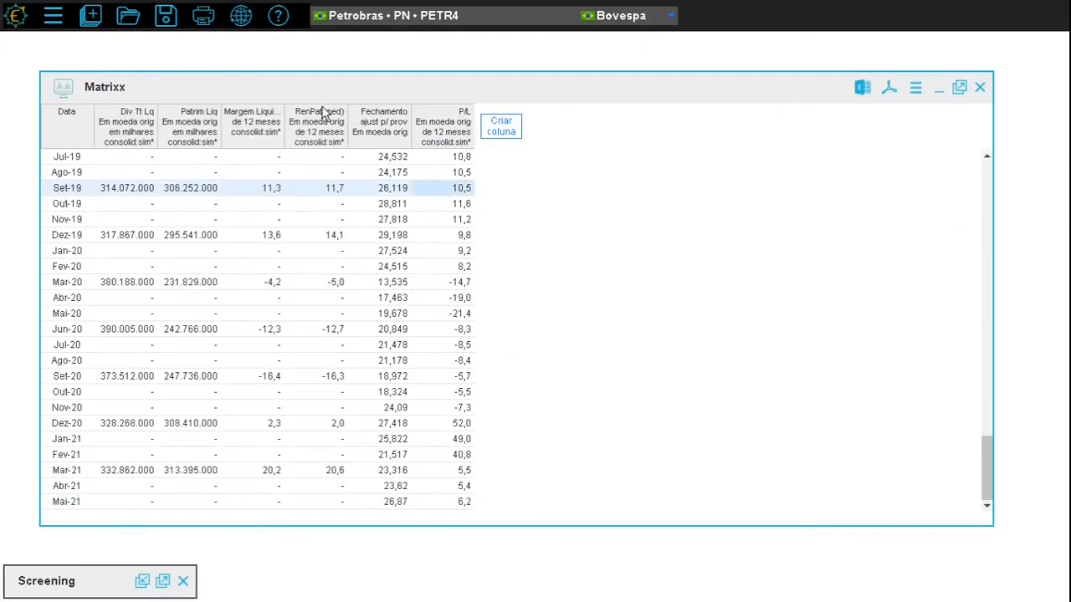
left_click(75, 237)
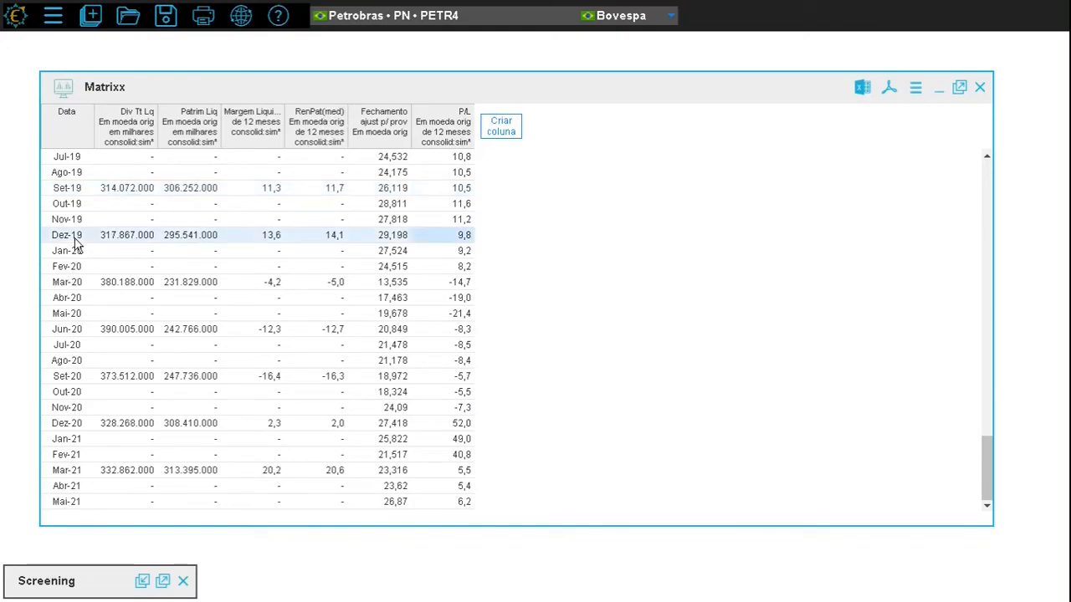
left_click_drag(107, 208, 247, 226)
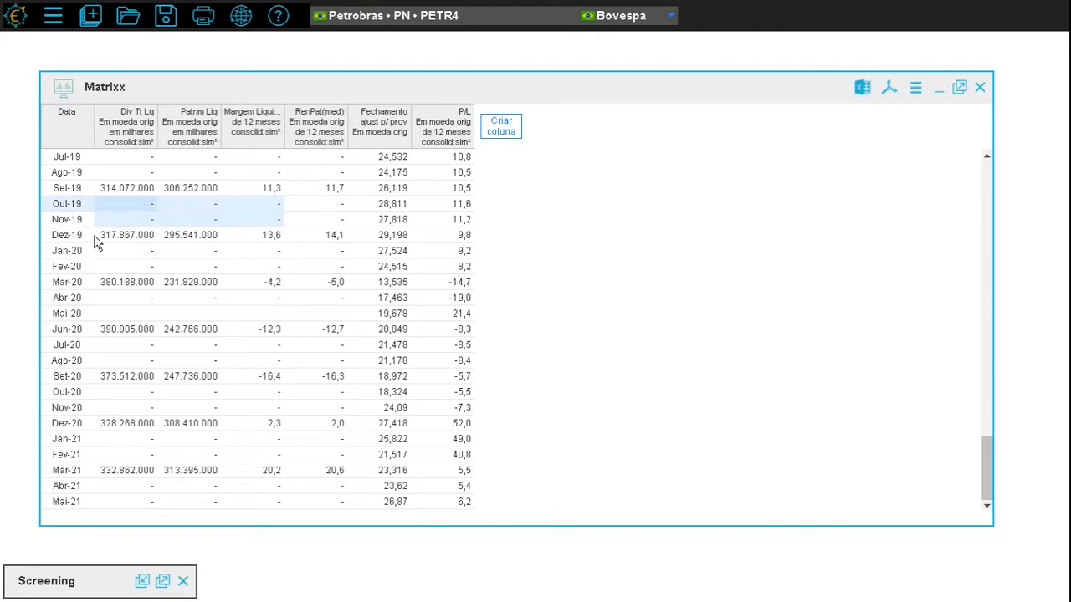
left_click(55, 237)
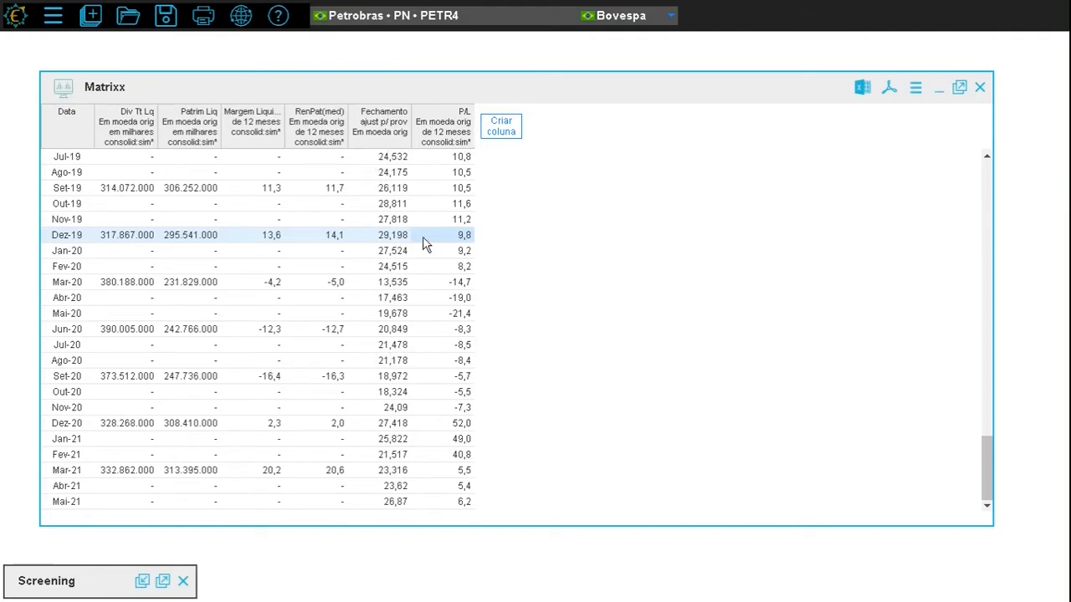
Change the date scale of the Matrixx table to days (dias) and examine the 2019 daily rows
left_click(916, 88)
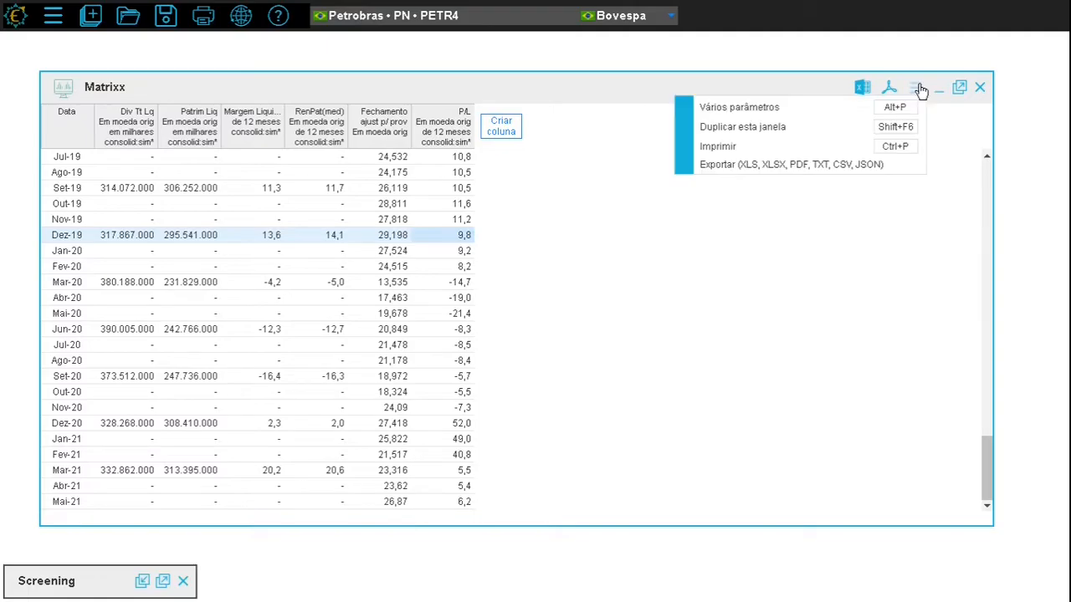
left_click(813, 106)
left_click(538, 521)
scroll(502, 318, "up", 15)
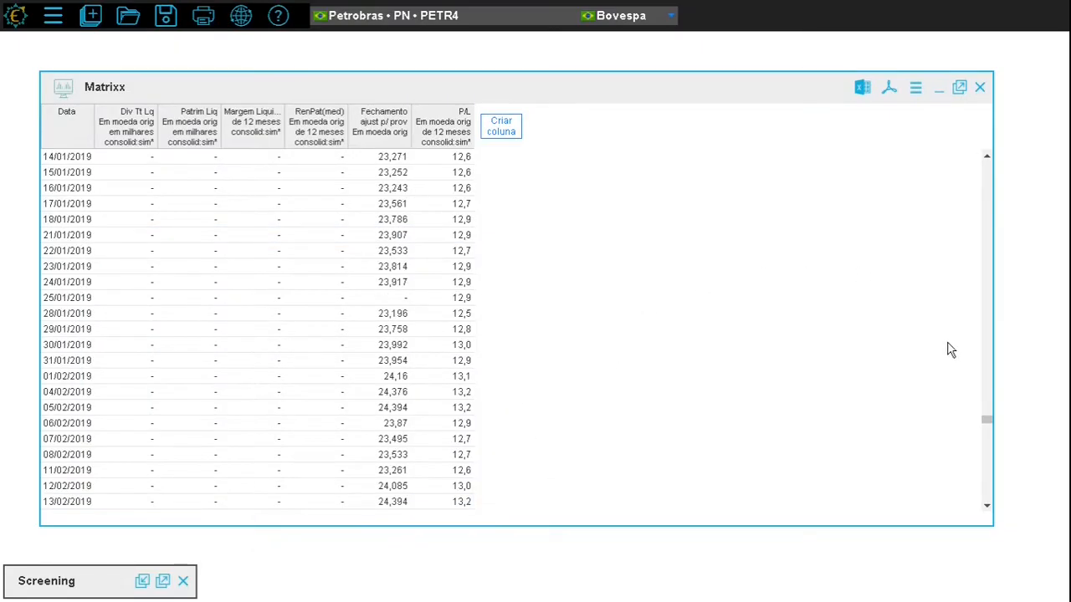
mouse_move(987, 420)
left_mouse_down()
mouse_move(988, 411)
mouse_move(987, 432)
left_mouse_up()
scroll(989, 416, "down", 4)
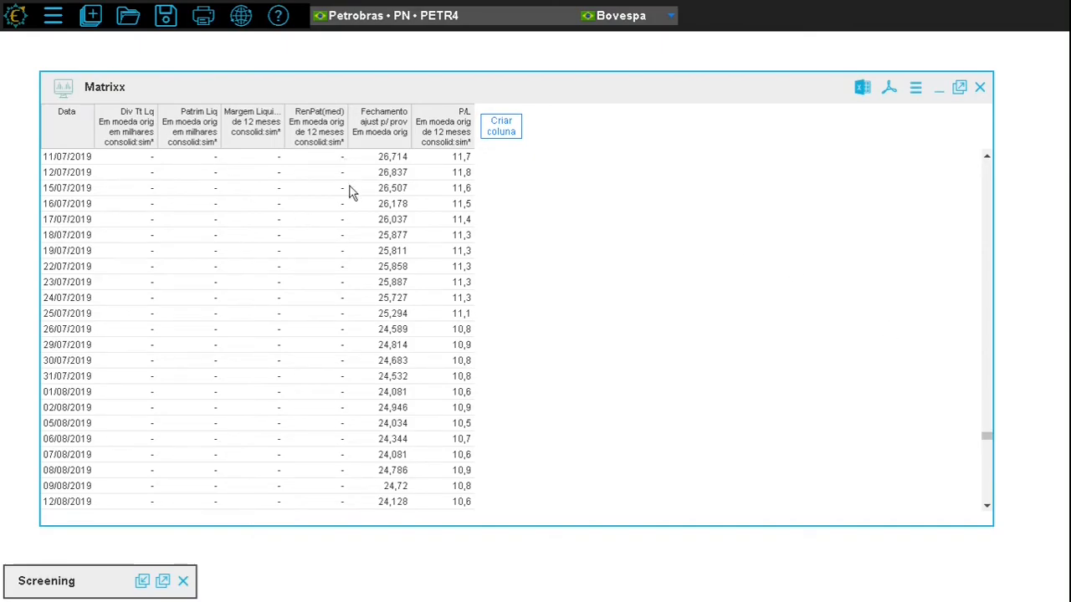
Set the Matrixx table's date scale back to years (anos), keeping the 10-year range
left_click(915, 87)
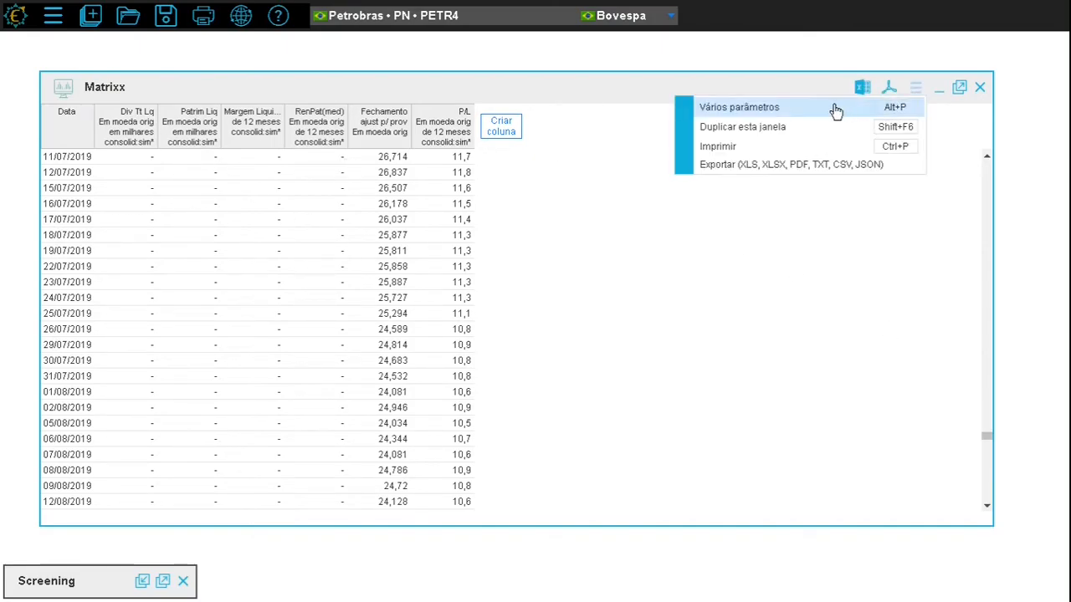
left_click(824, 109)
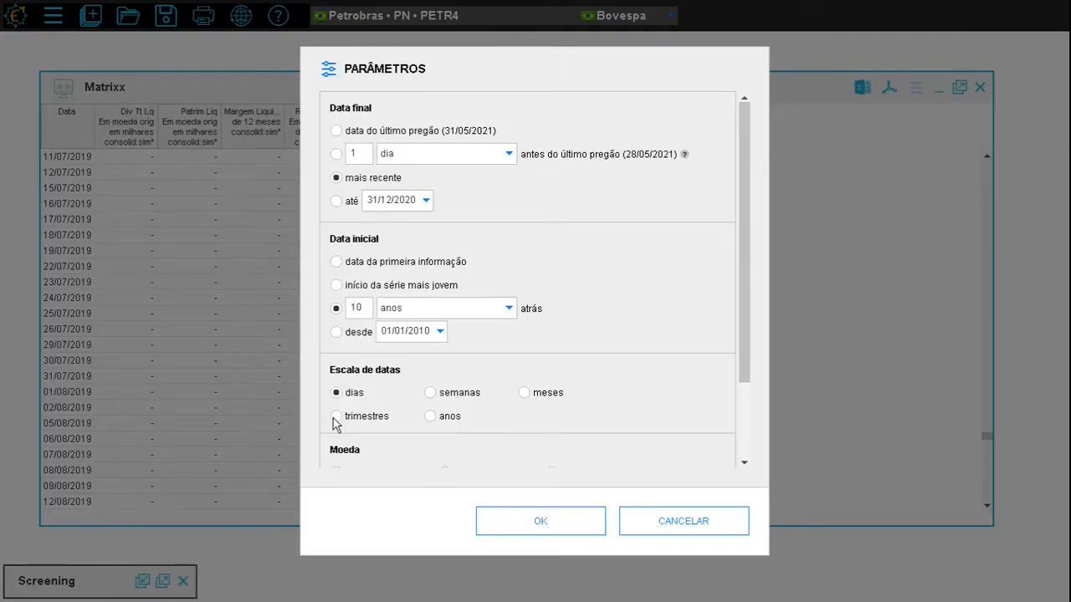
left_click(336, 417)
left_click(429, 417)
left_click(337, 395)
left_click(431, 418)
left_click(551, 523)
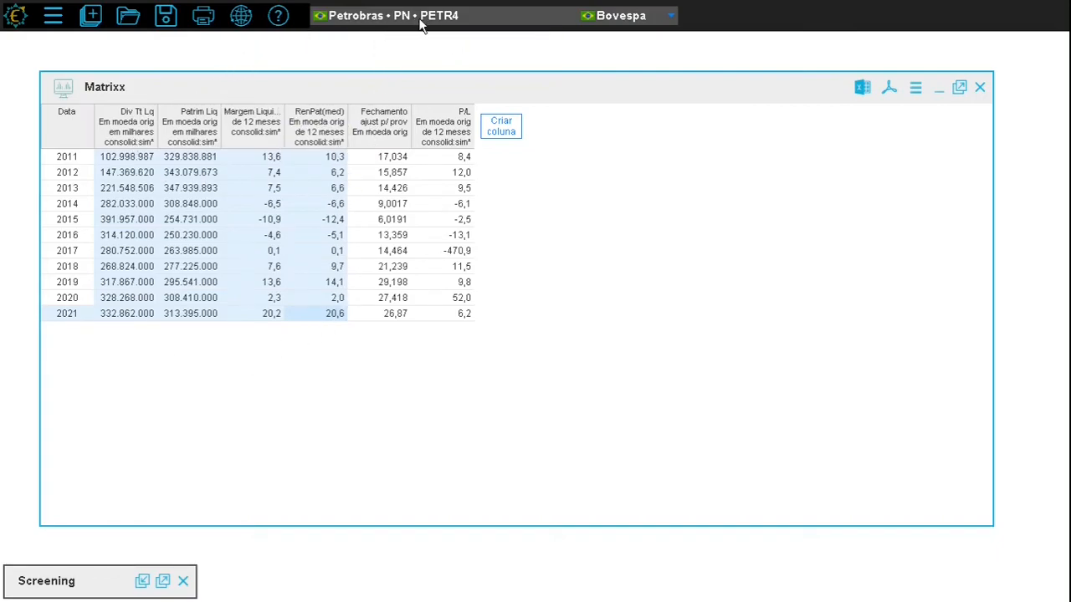
Search for vale3 and make the Vale ON share VALE3 on Bovespa the current asset
left_click_drag(390, 132, 449, 128)
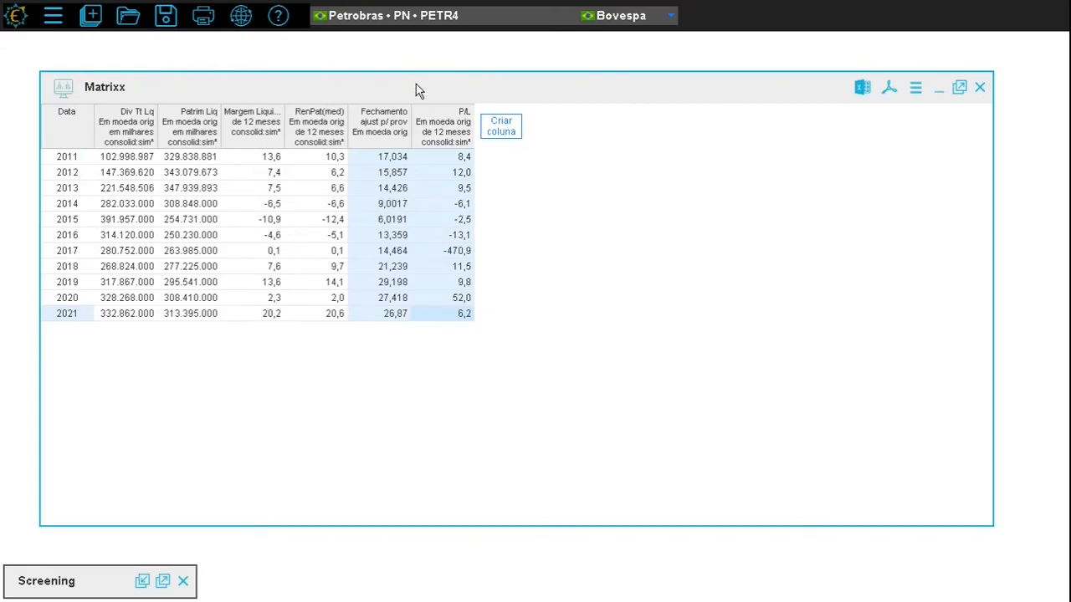
left_click(360, 17)
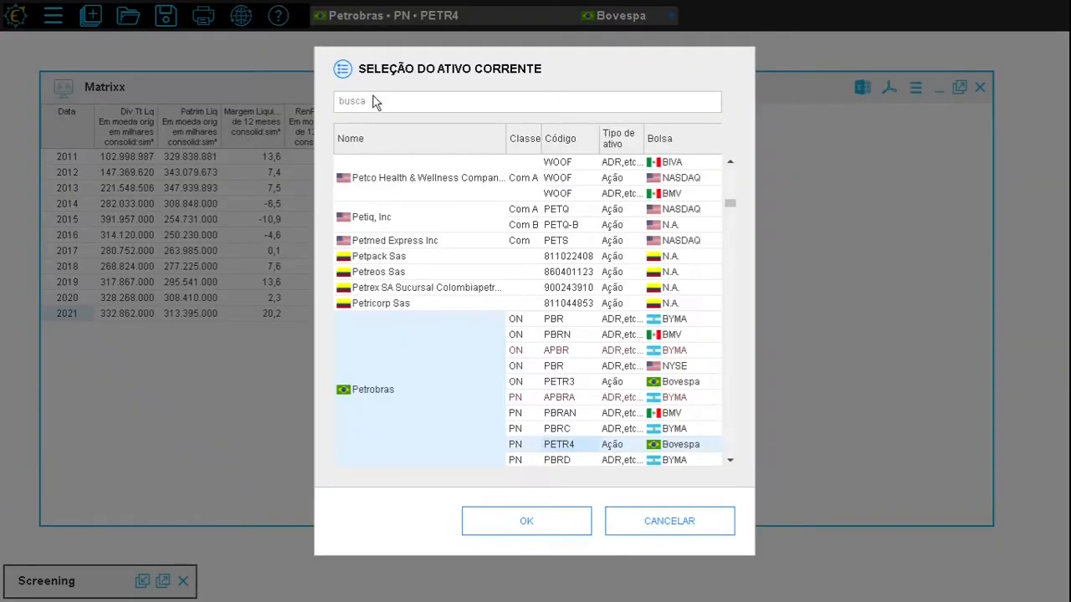
type("v")
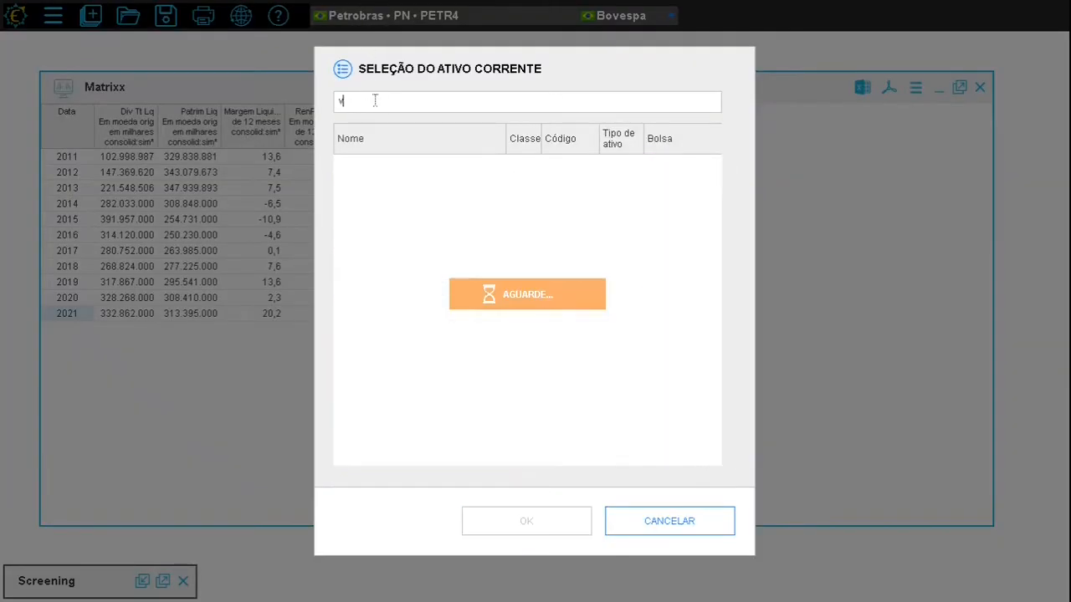
type("ale")
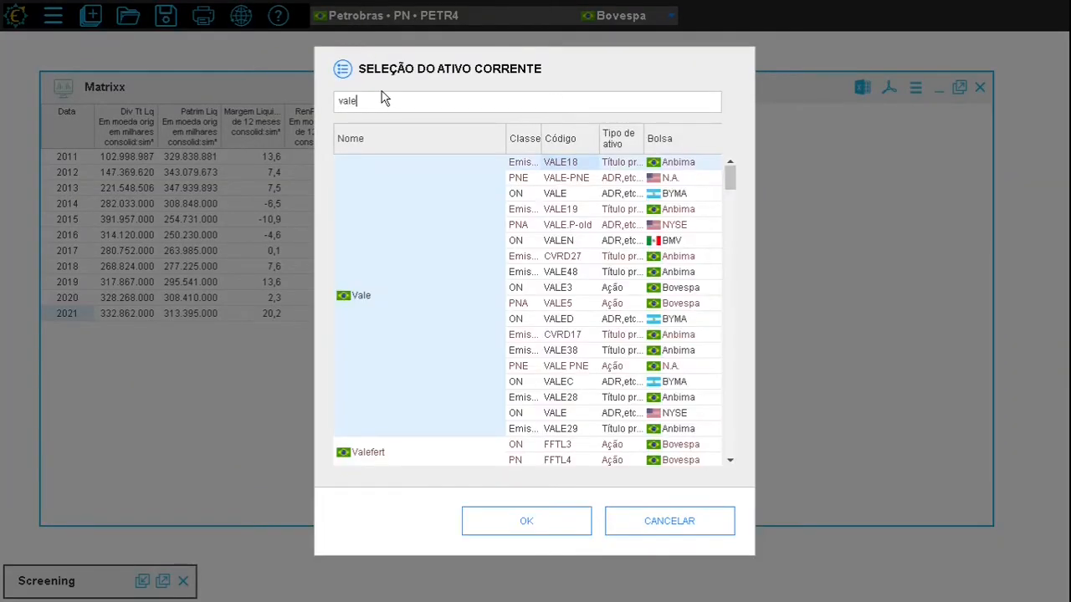
type("3")
left_click(508, 512)
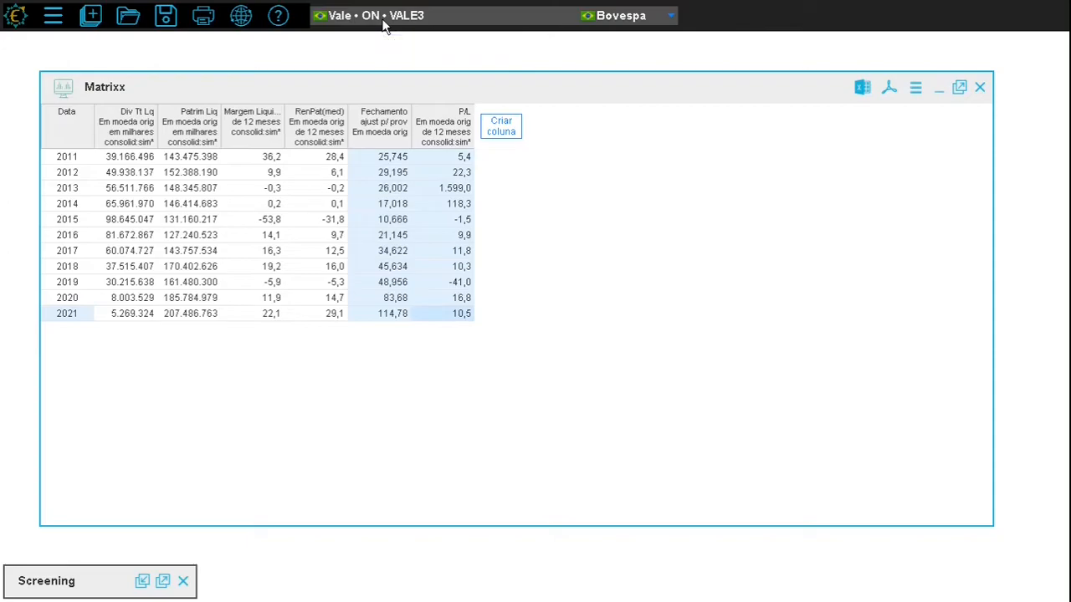
Reopen the minimized Screening window at normal size and tile it vertically side by side with the Matrixx window
left_click(164, 581)
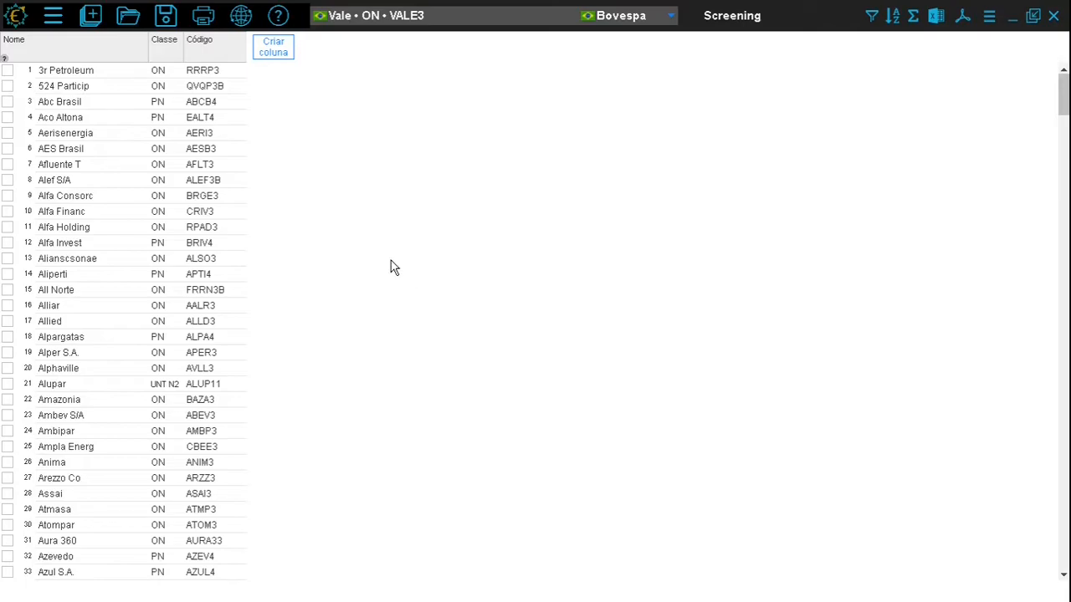
left_click(1032, 15)
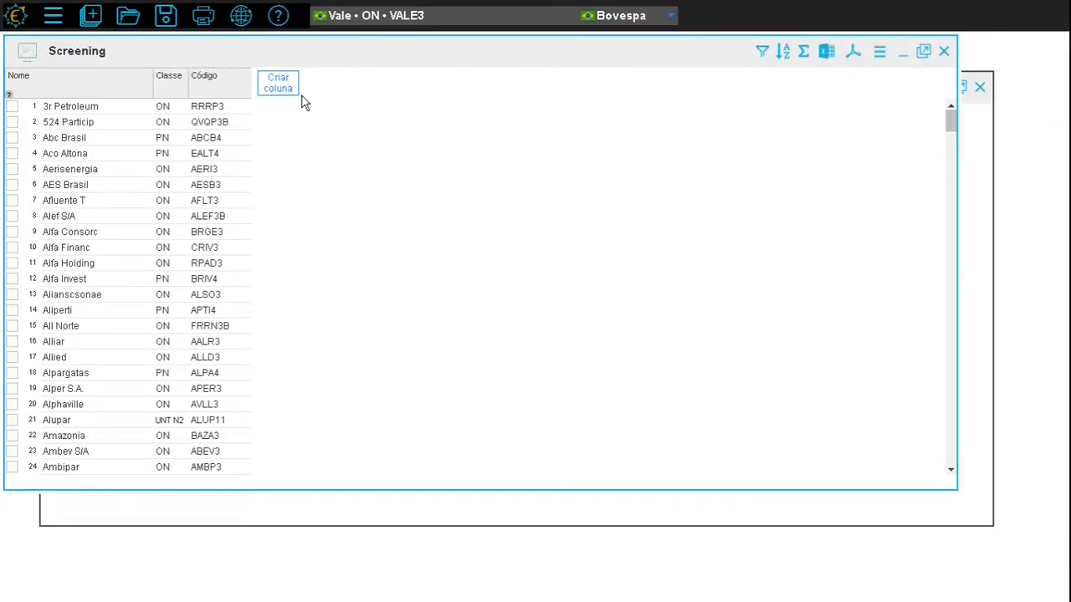
left_click(53, 15)
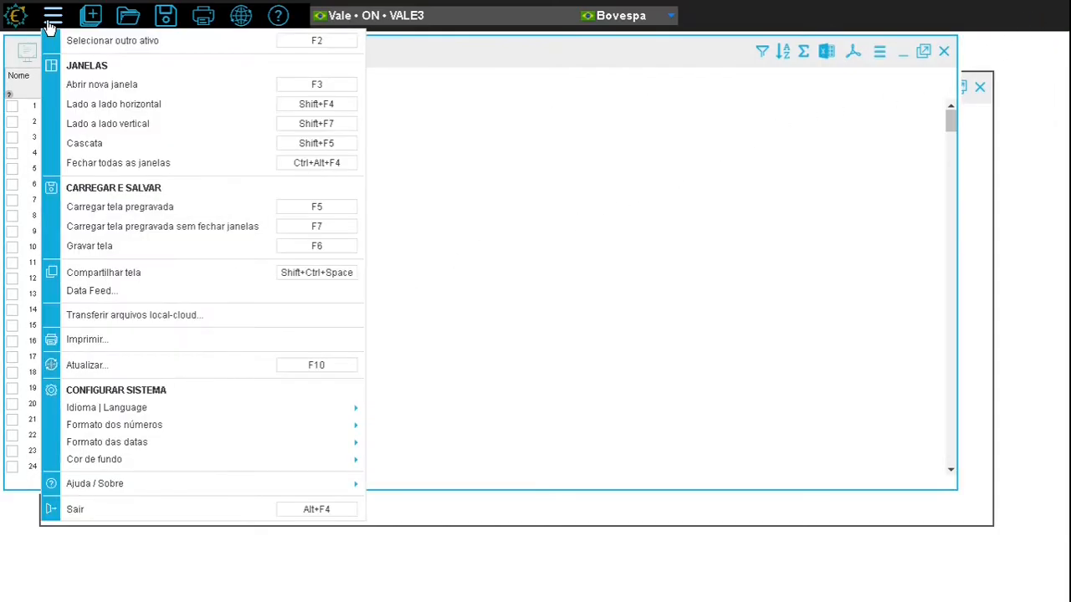
left_click(122, 125)
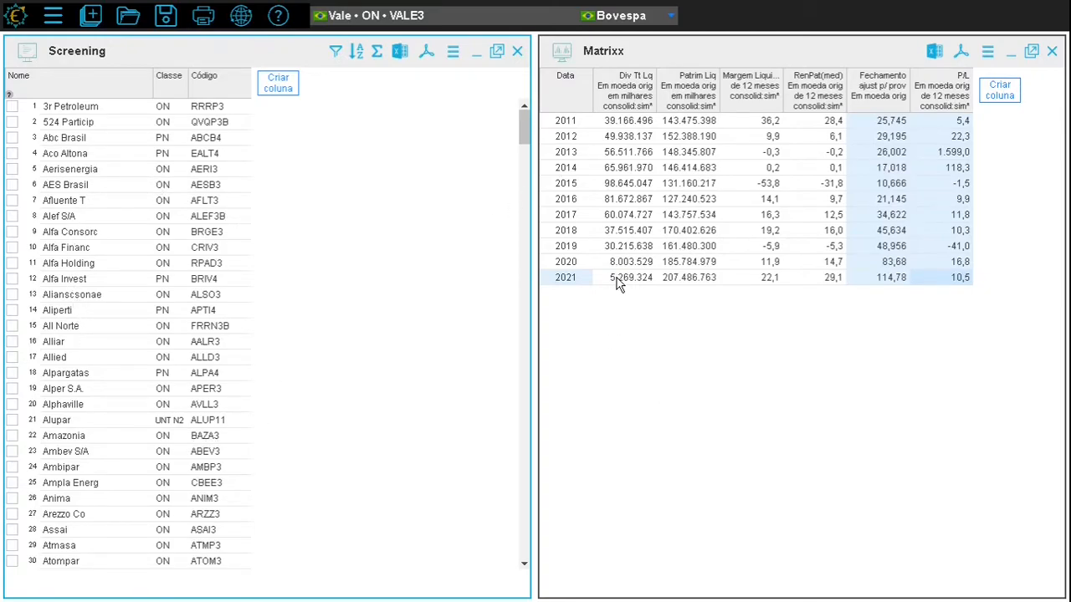
Go through the Screening assets one by one from Afluente T to Alphaville, viewing each company's indicators in the Matrixx table
left_click(85, 205)
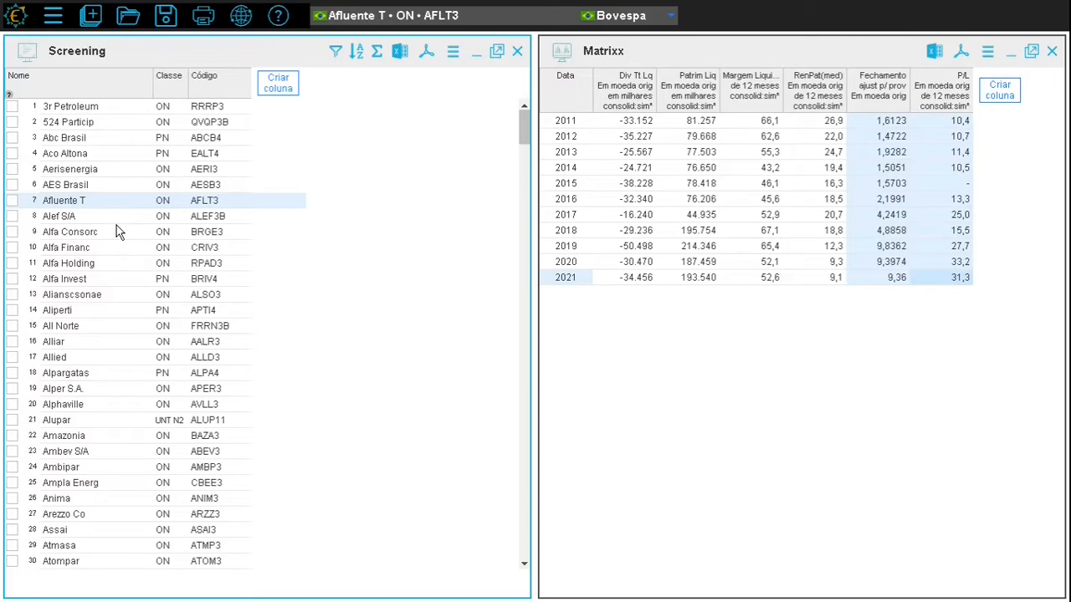
key("Down")
key("Down")
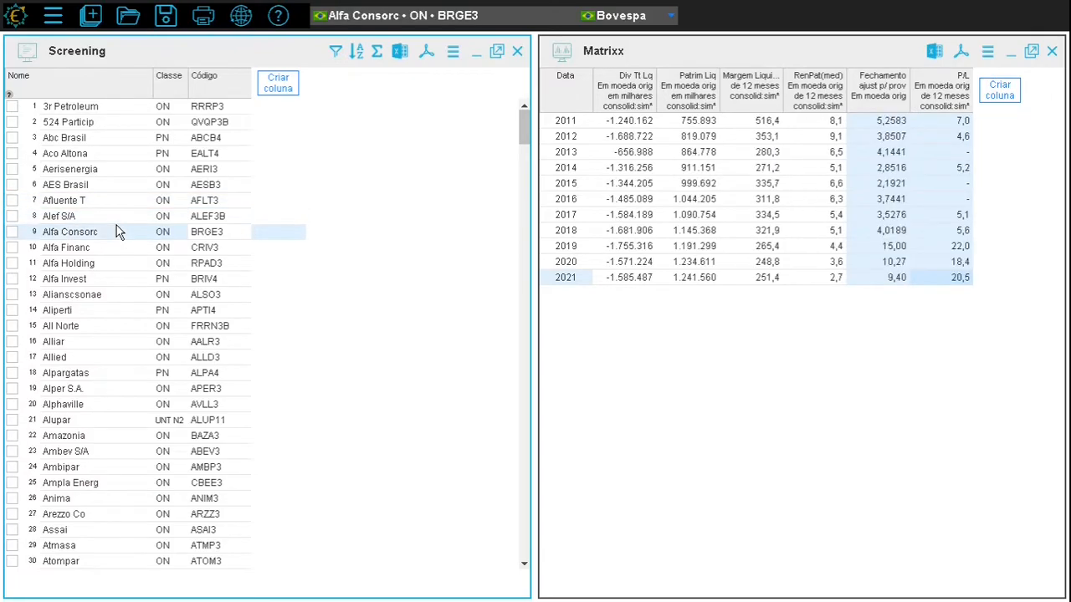
key("Down")
key("Down")
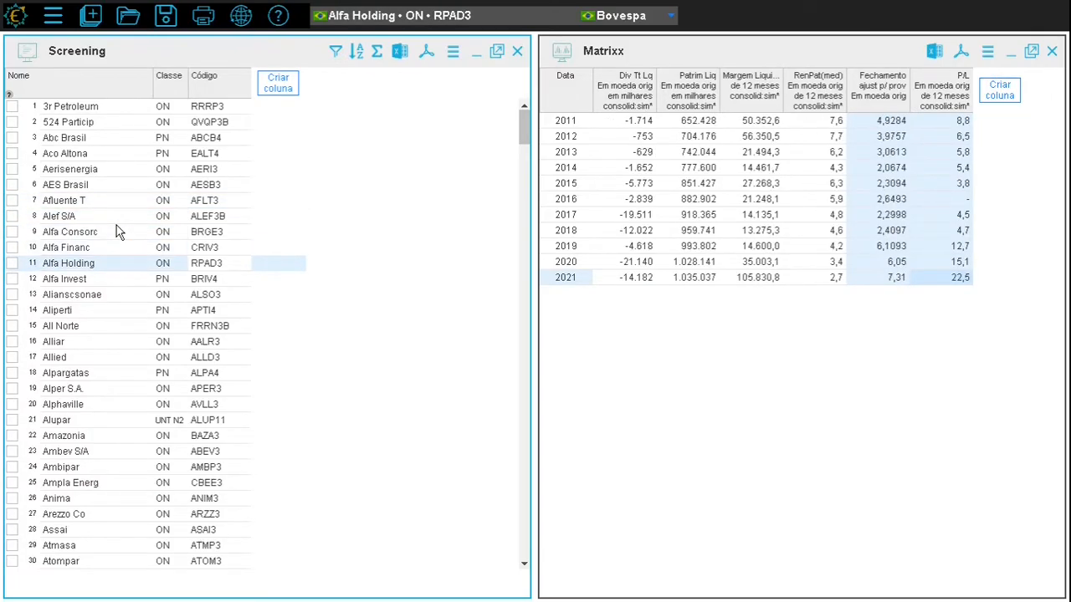
key("Down")
key("Down")
key("Down")
key("Down")
key("Down")
key("Down")
key("Down")
key("Down")
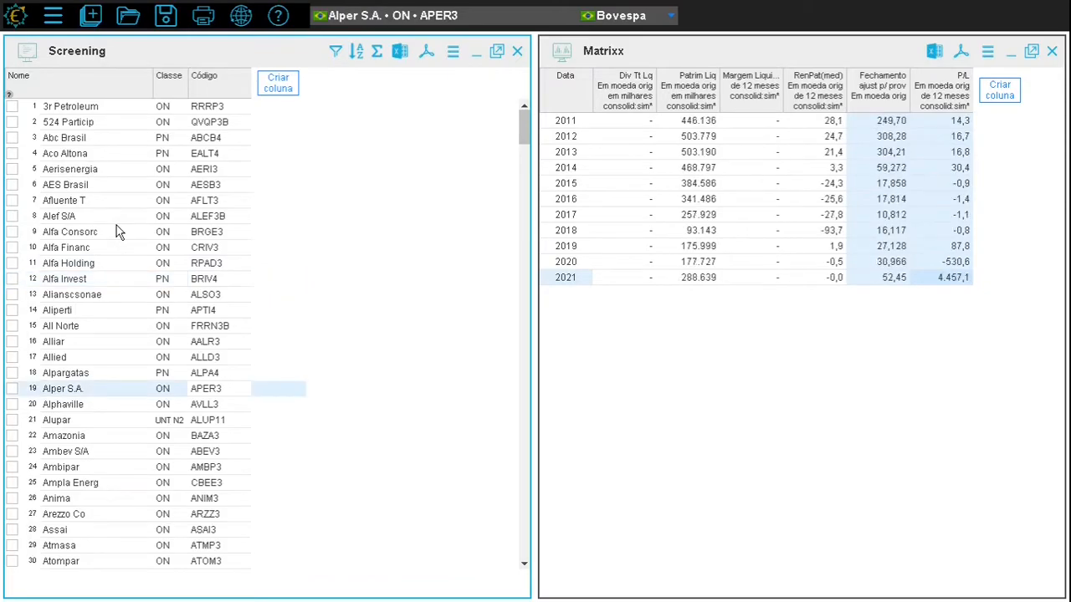
key("Down")
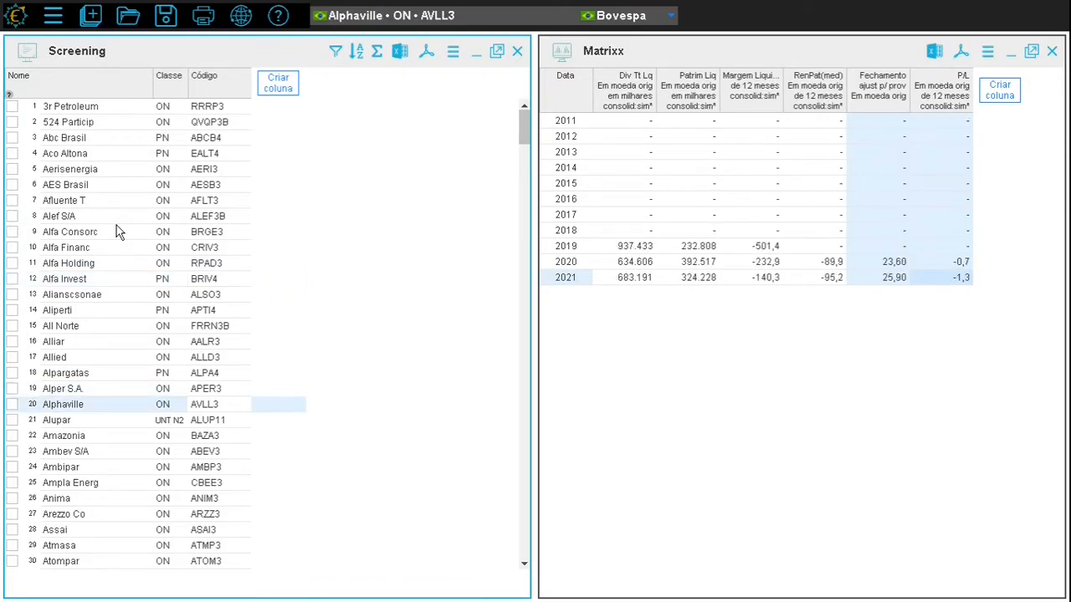
key("Down")
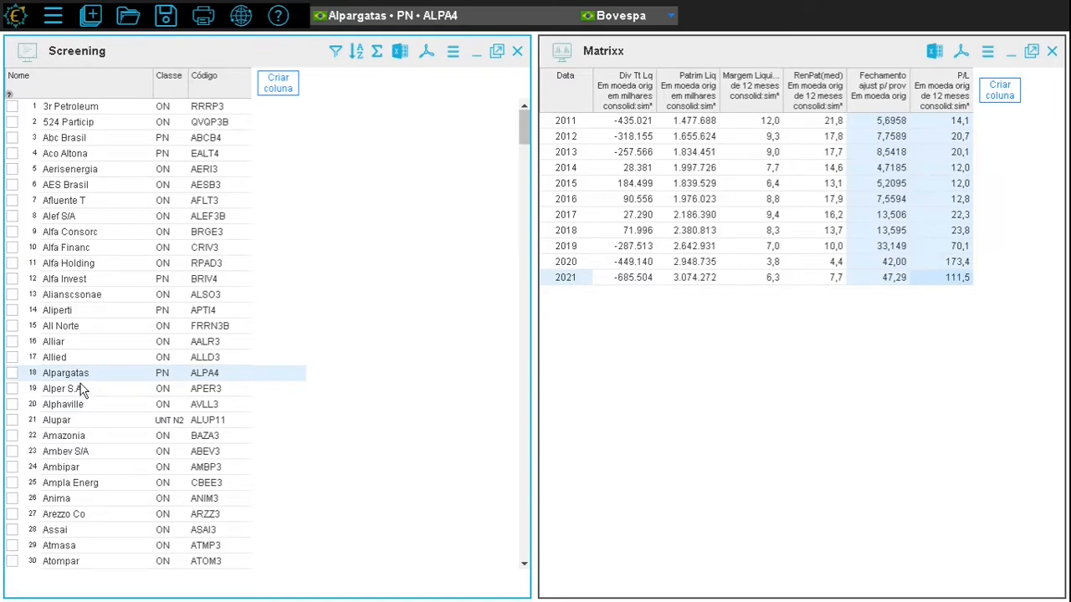
View the Matrixx indicators for Alfa Holding, Alianscsonae, All Norte, Allied and Alpargatas in turn, leaving Alpargatas selected
left_click(99, 265)
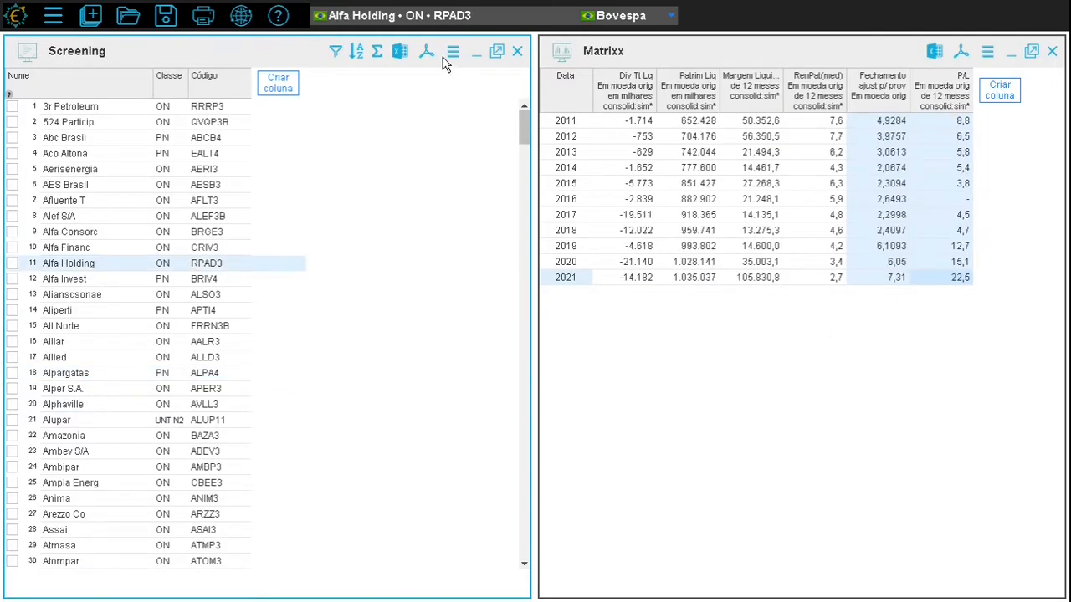
left_click(102, 298)
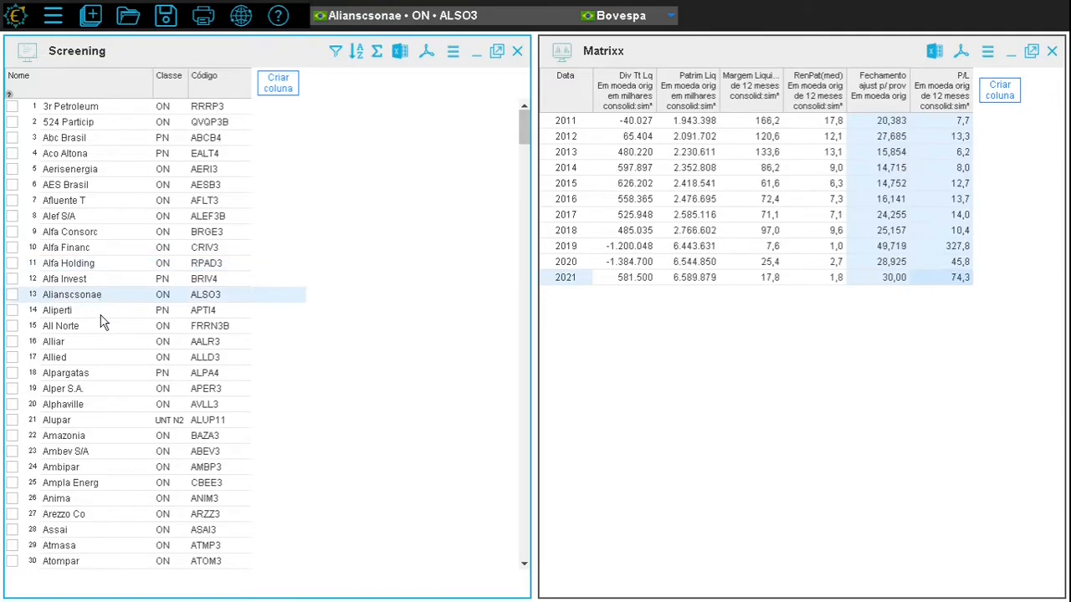
left_click(98, 328)
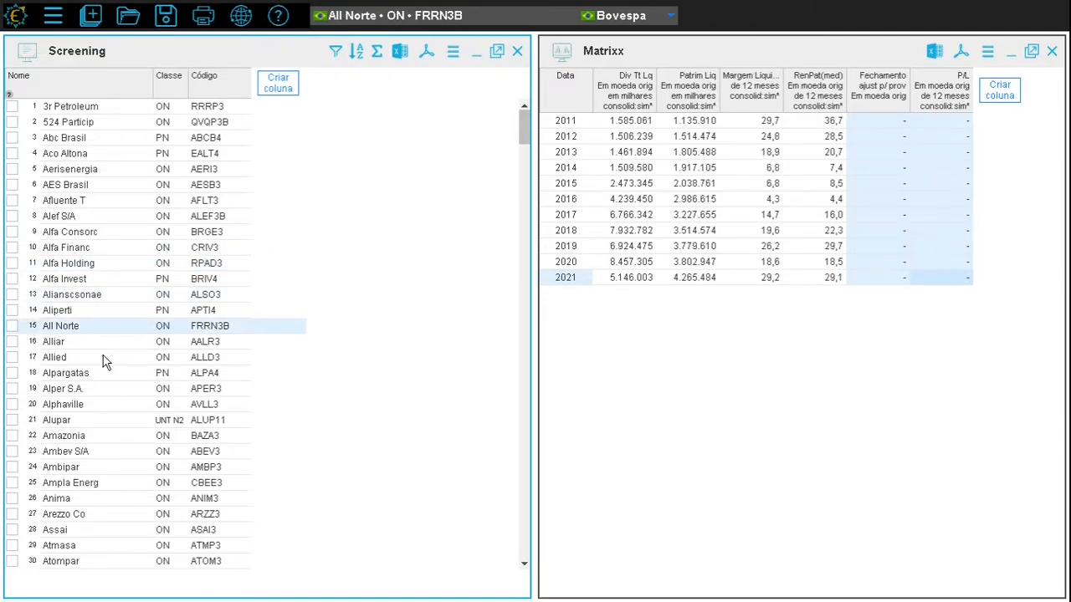
left_click(101, 358)
left_click(105, 374)
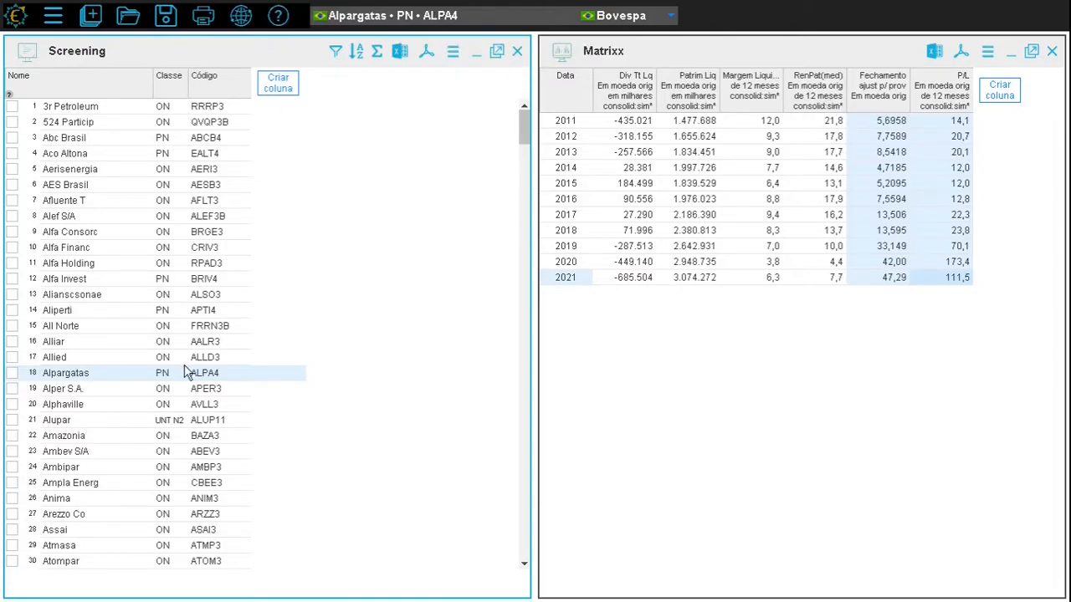
Export the Matrixx table in XLSX format for all assets of the Screening window, combined in a single file
left_click(985, 57)
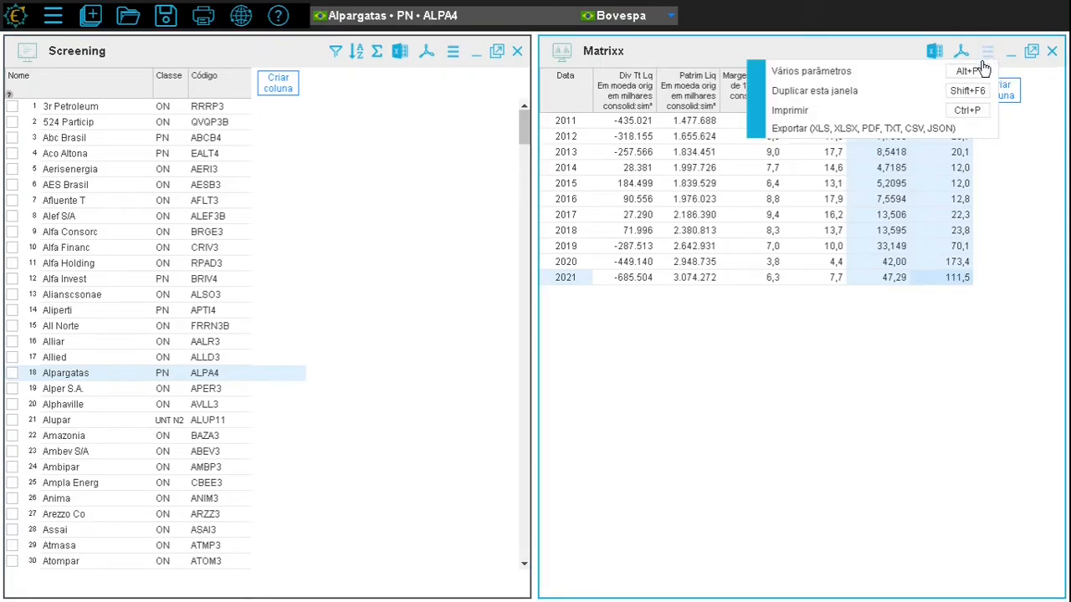
left_click(928, 128)
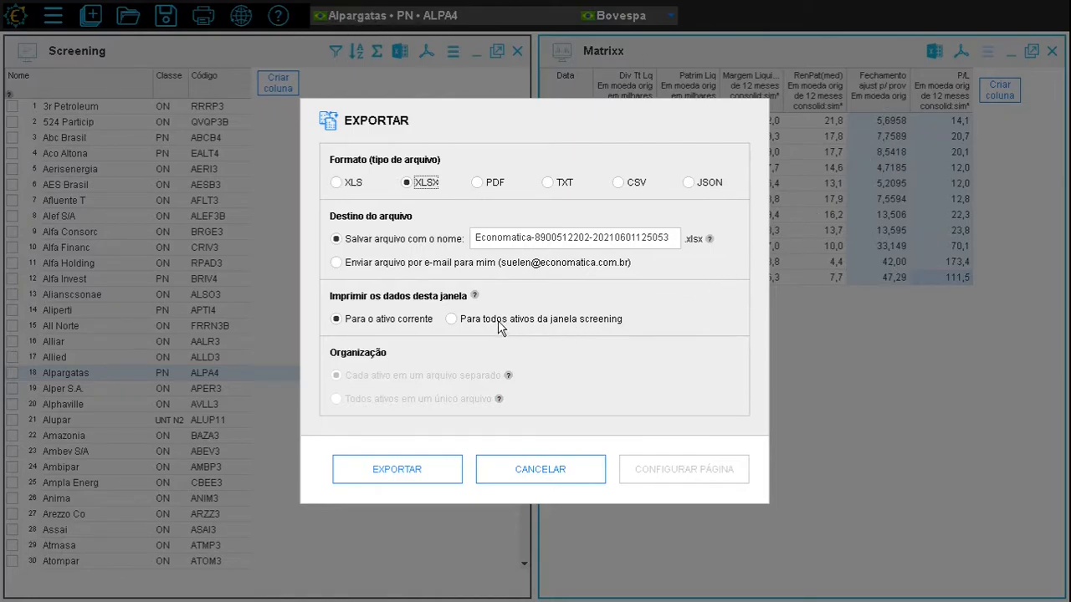
left_click(453, 321)
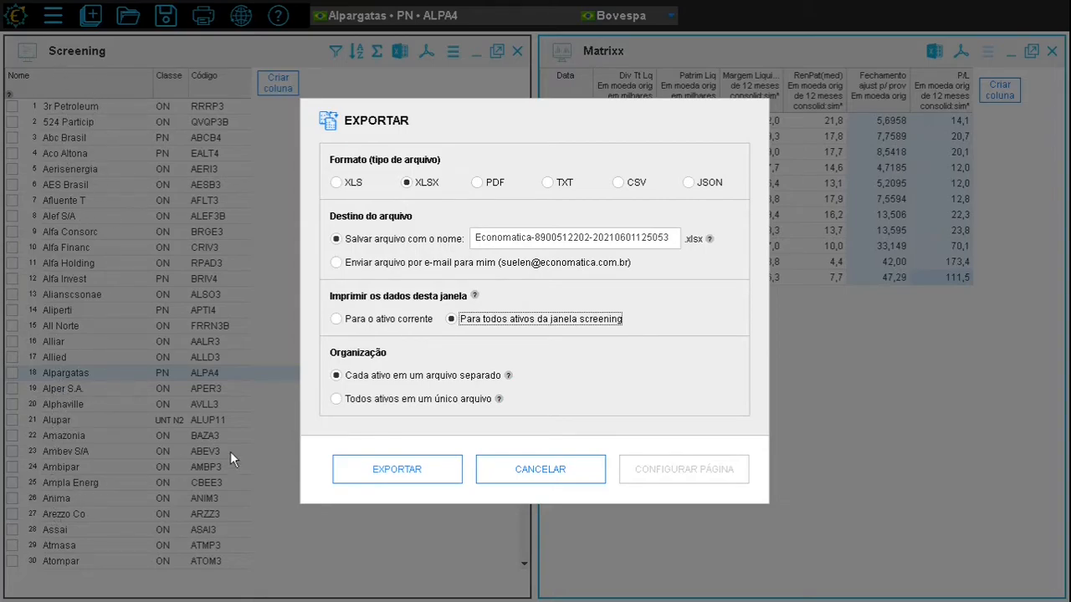
left_click(336, 400)
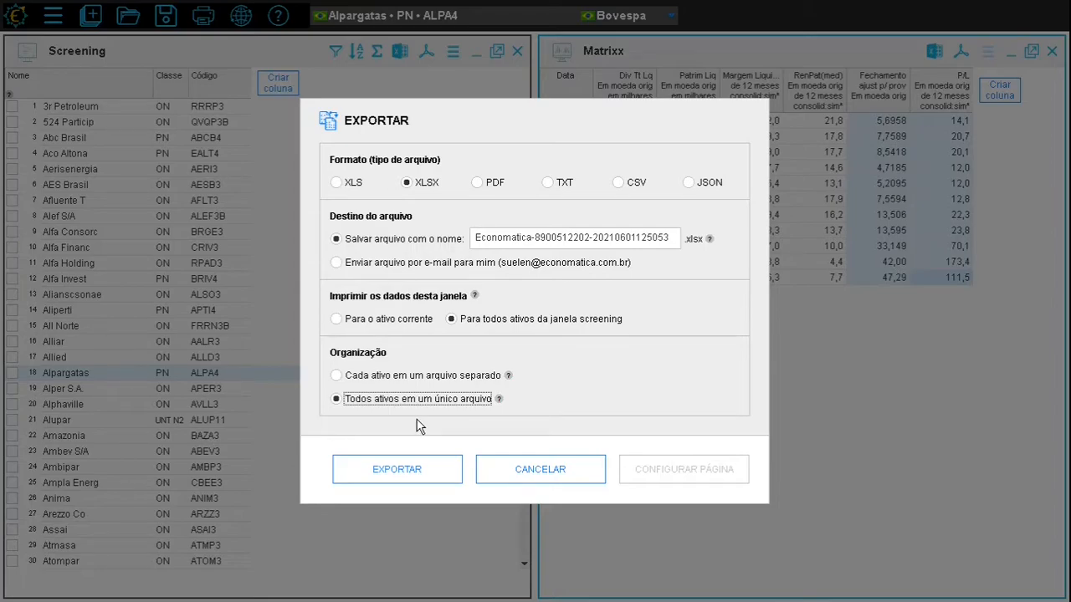
left_click(412, 473)
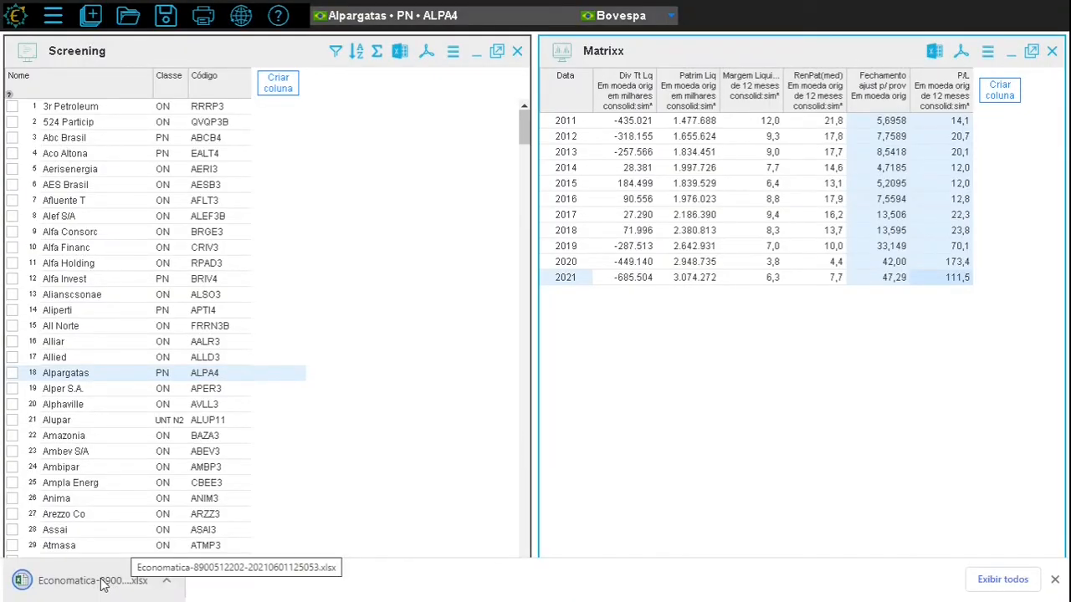
Open the exported XLSX file and examine the indicator, closing price and P/L columns on the RRRP3 sheet
left_click(102, 583)
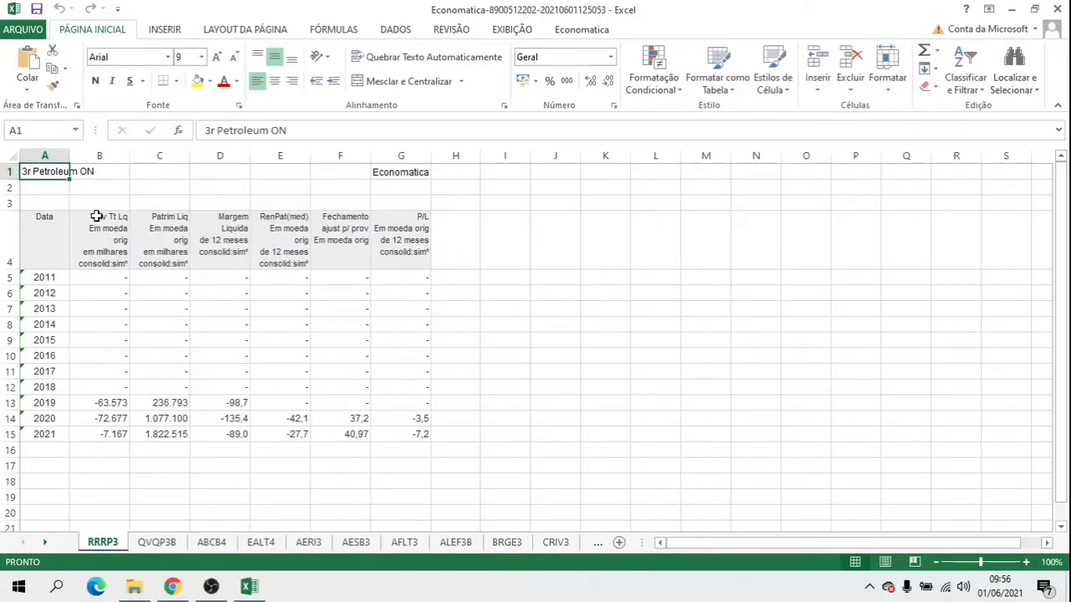
left_click_drag(96, 230, 298, 394)
left_click_drag(340, 239, 400, 434)
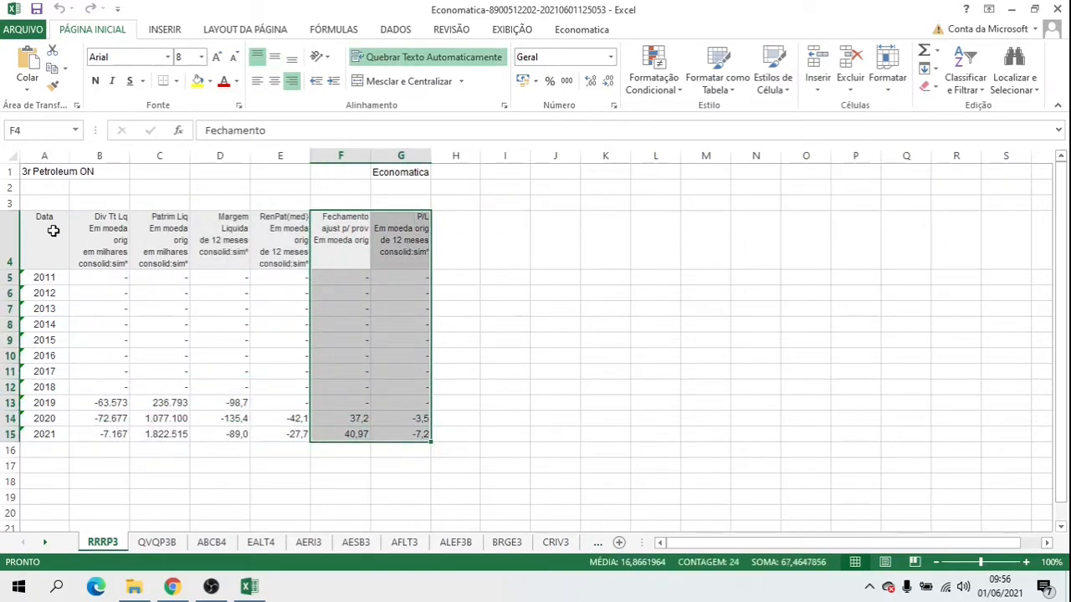
Go through the asset sheets from QVQP3B to AFLT3 to review each company's yearly indicators
left_click(164, 545)
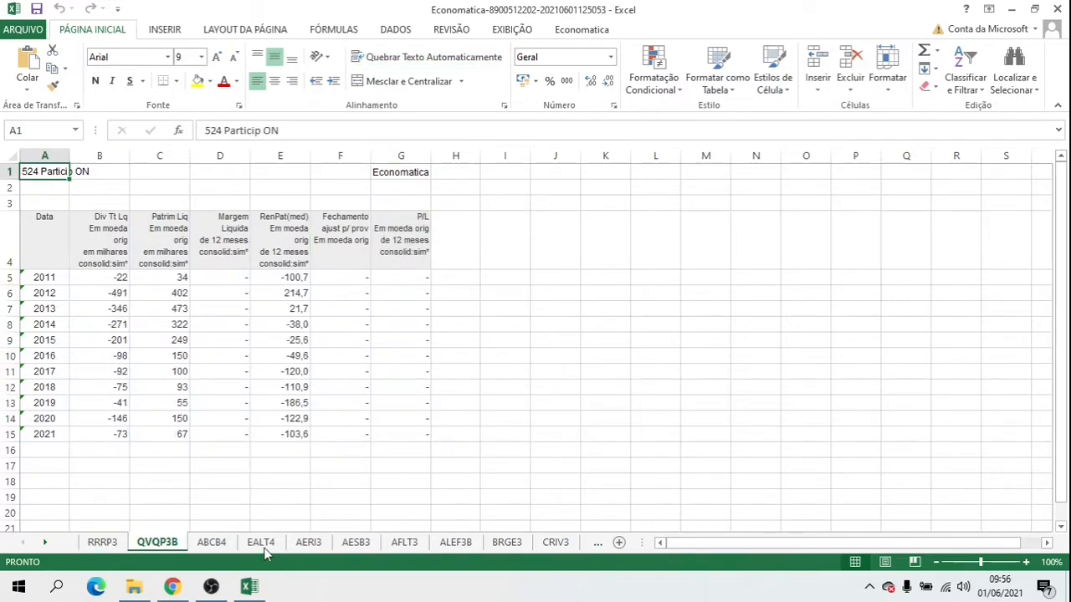
left_click(224, 543)
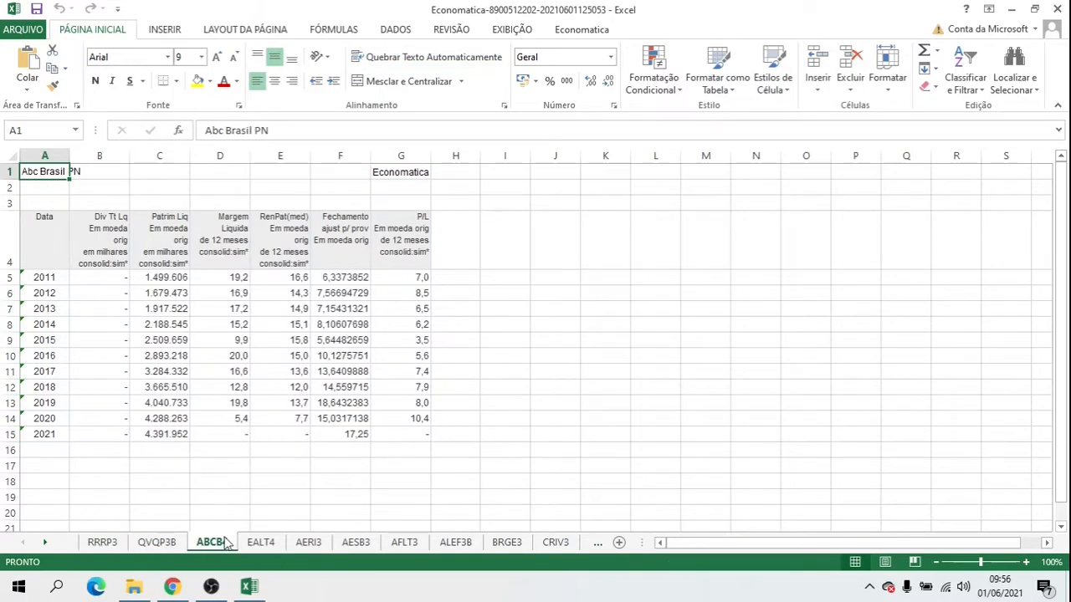
left_click(270, 544)
left_click(313, 551)
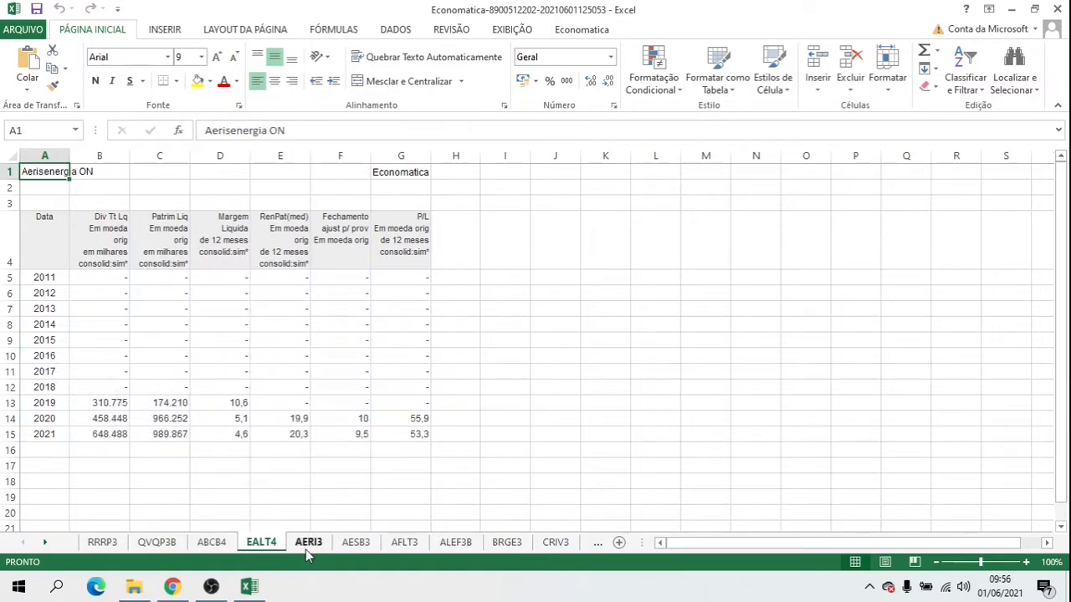
left_click(270, 547)
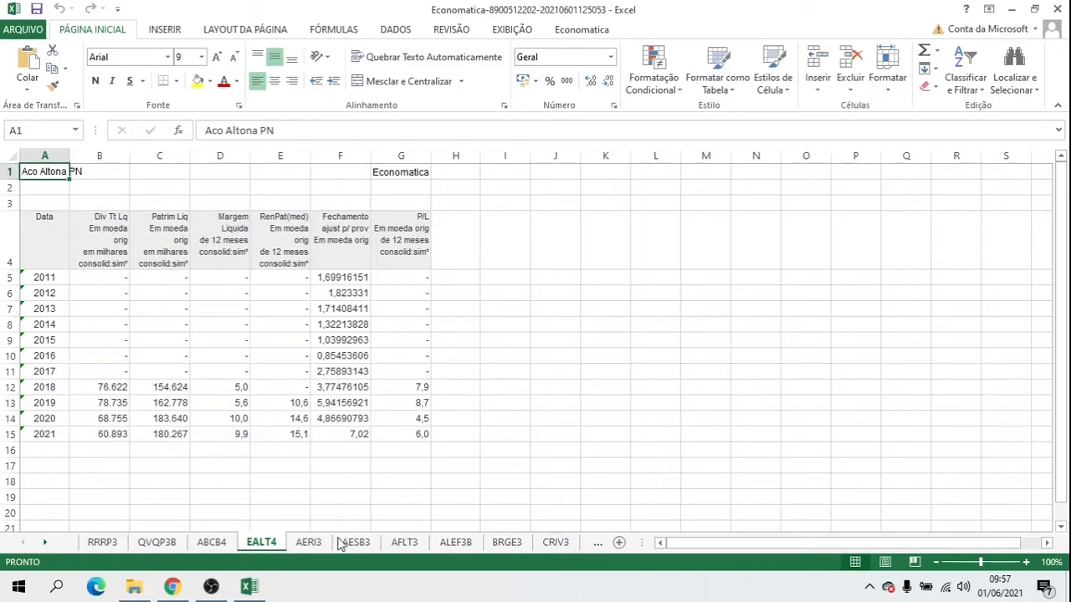
left_click(311, 543)
left_click(356, 545)
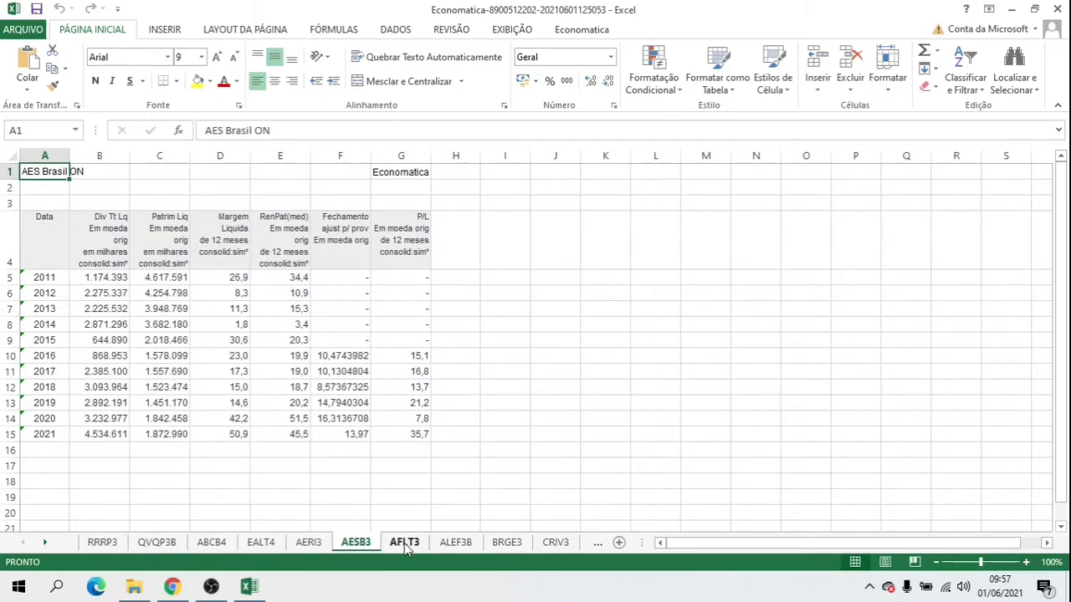
left_click(404, 544)
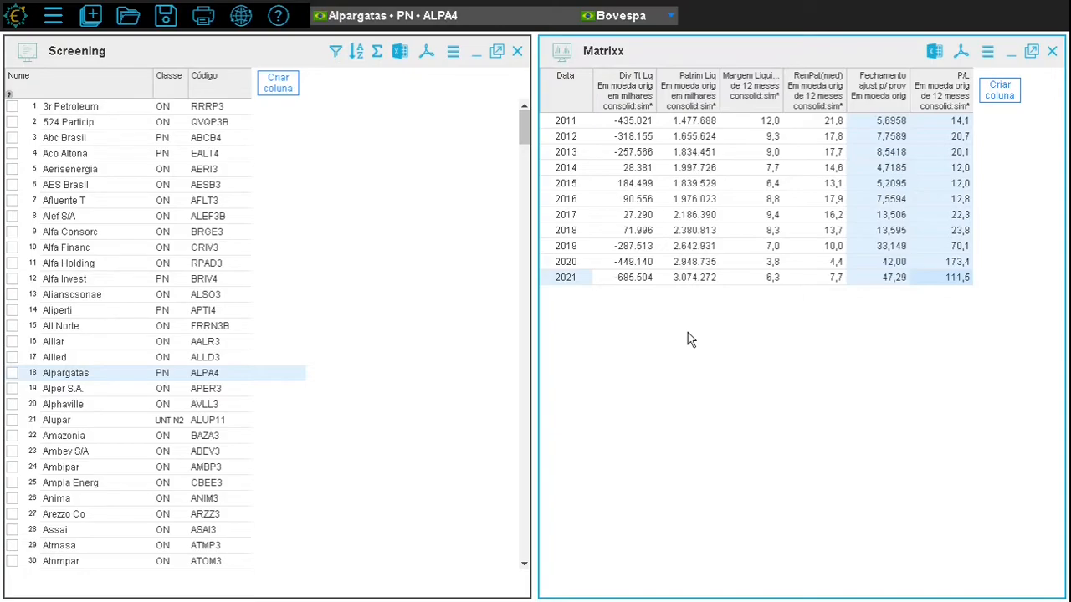
Return to Economatica and export the Matrixx table as CSV for all Screening assets in a single file
left_click(987, 51)
left_click(938, 130)
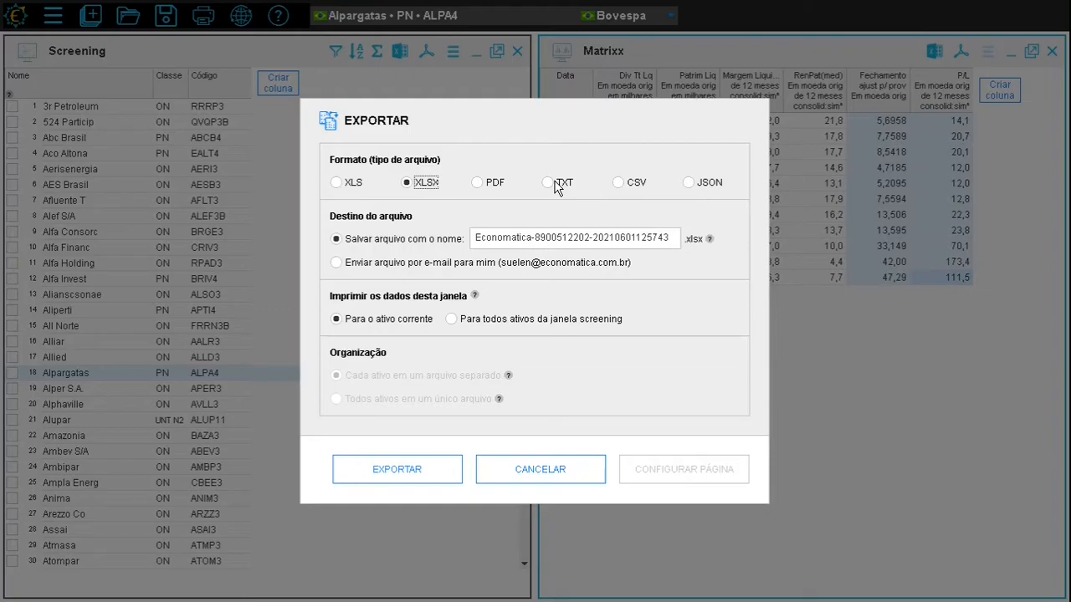
left_click(618, 183)
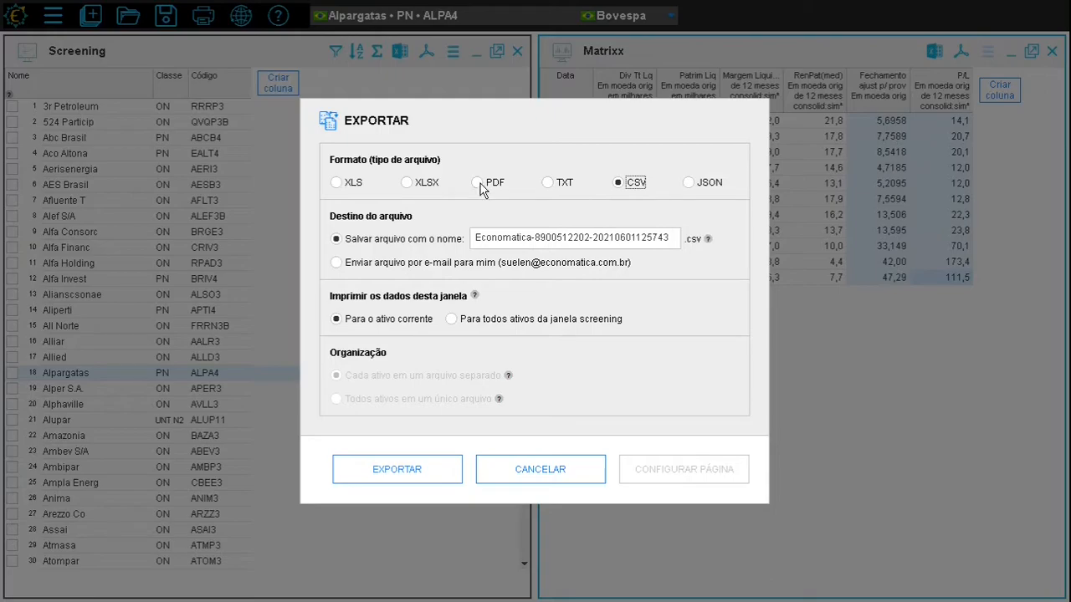
left_click(456, 320)
left_click(337, 399)
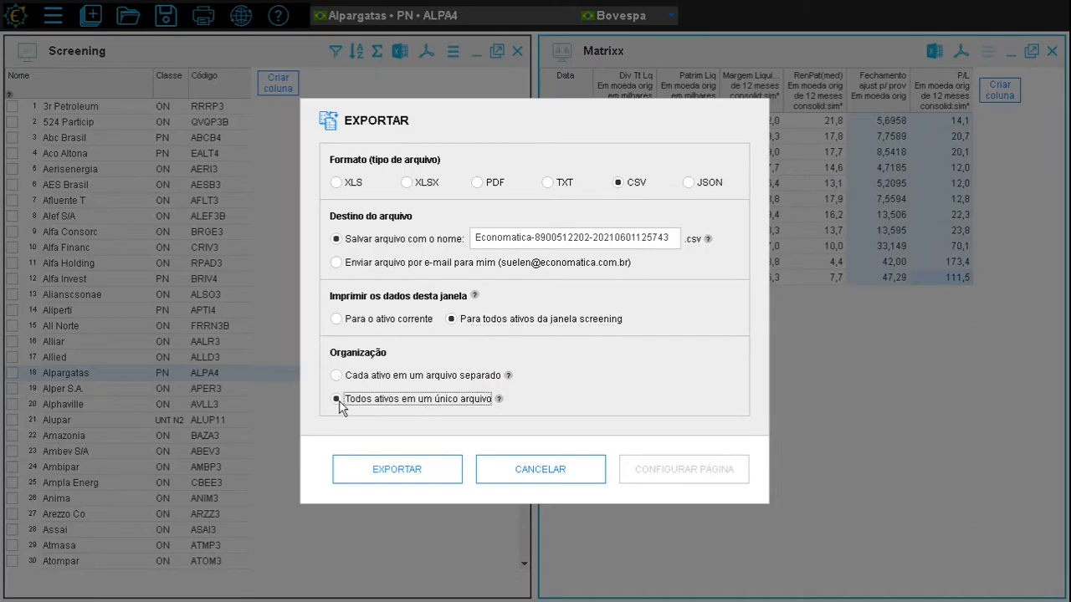
left_click(388, 469)
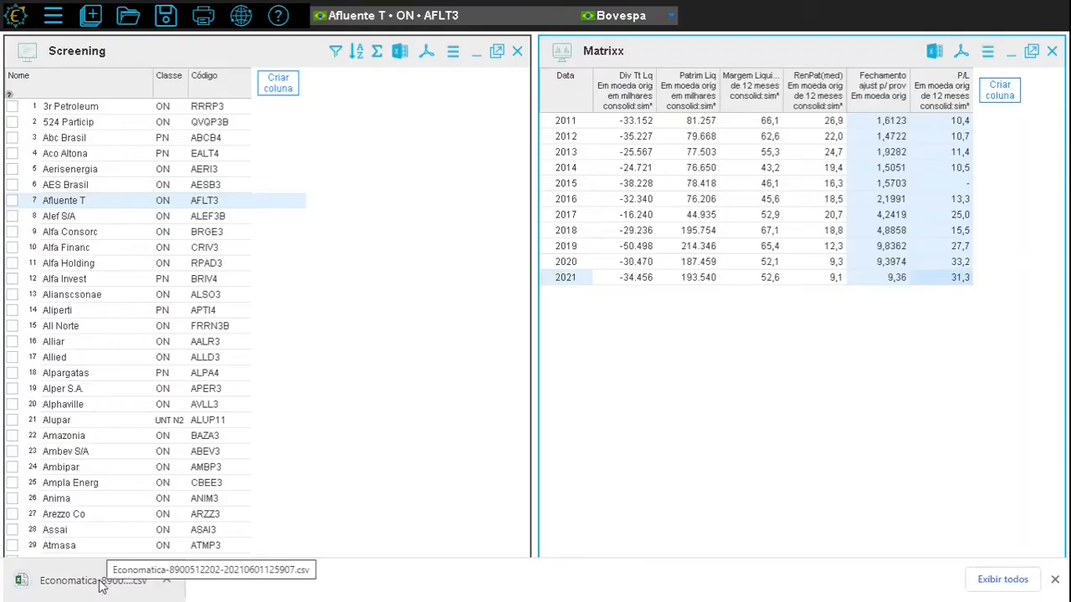
Open the exported CSV in Excel and set up Text to Columns on column A, delimited by comma instead of tab
left_click(99, 577)
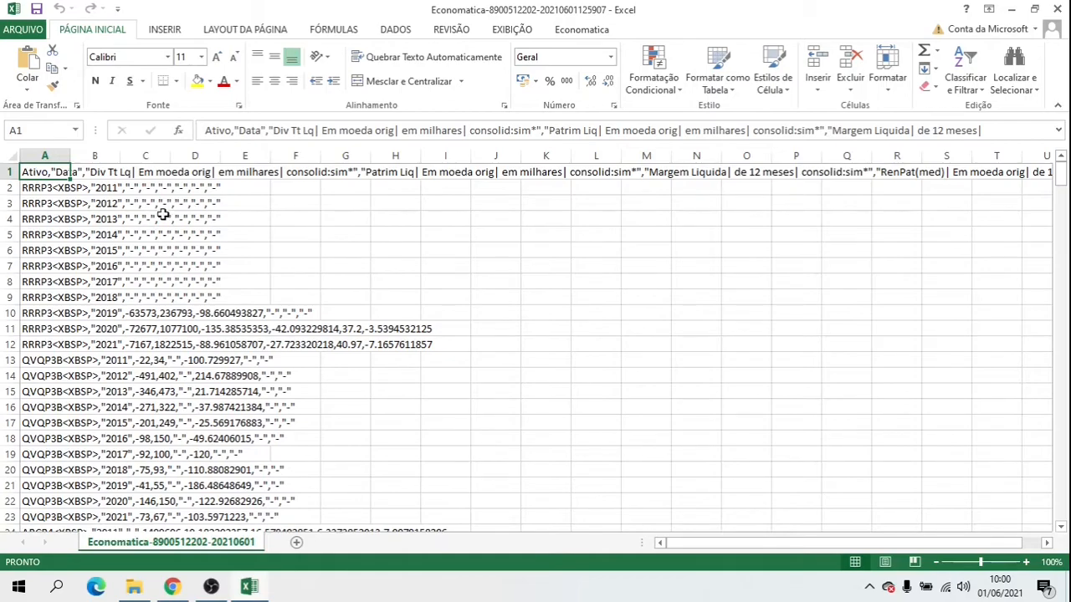
left_click(44, 155)
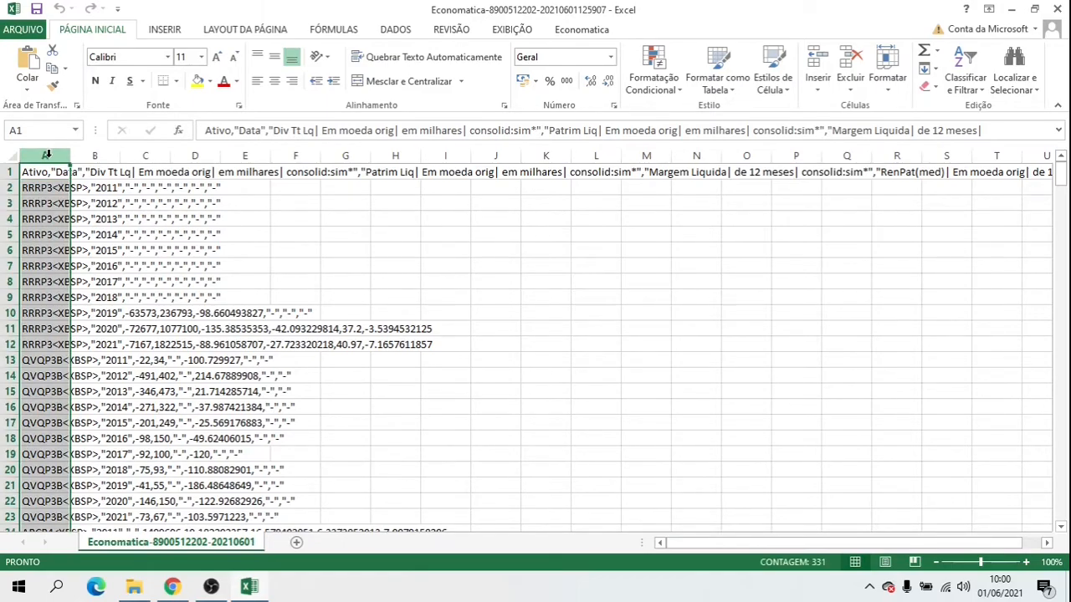
left_click(395, 30)
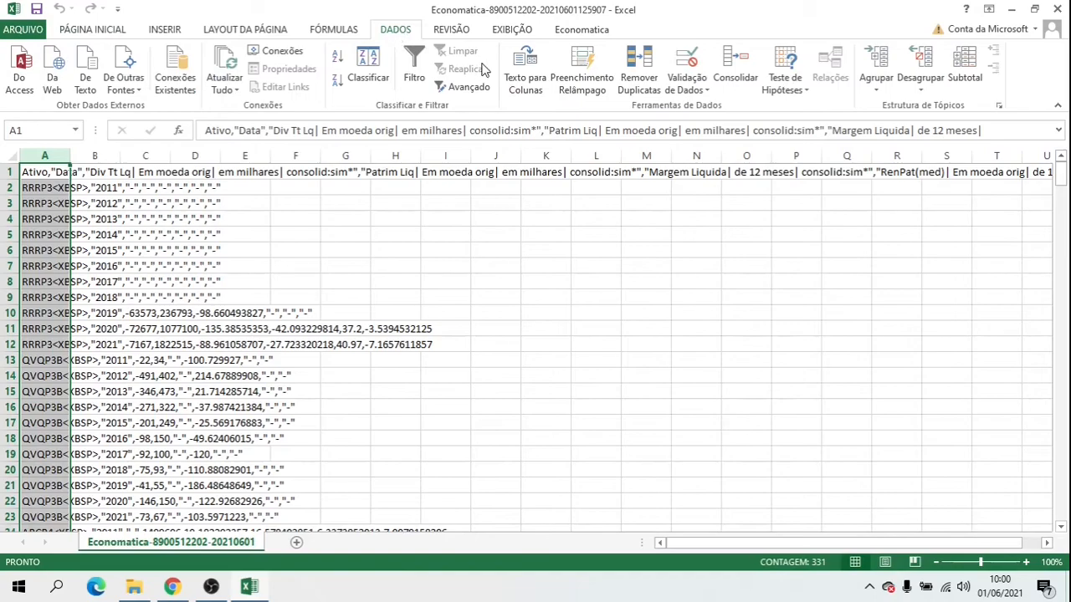
left_click(526, 63)
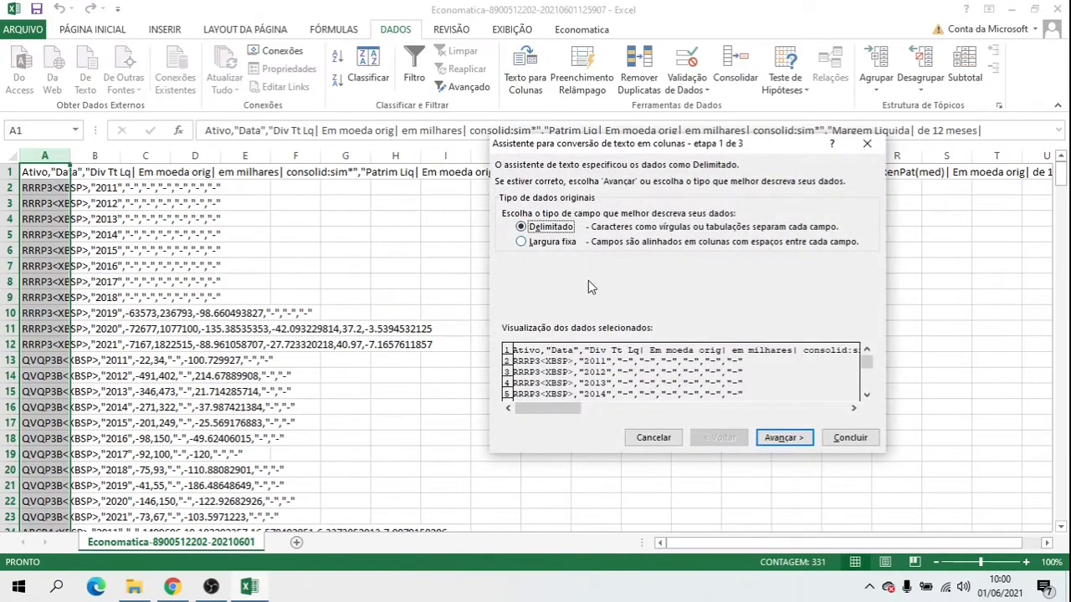
left_click(774, 437)
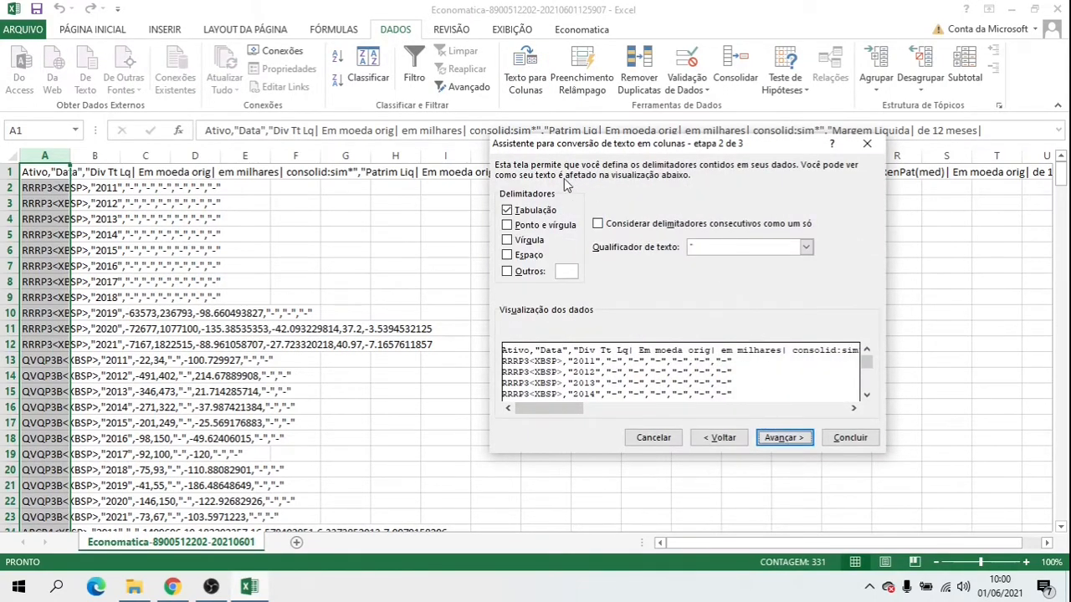
left_click(507, 210)
left_click(531, 242)
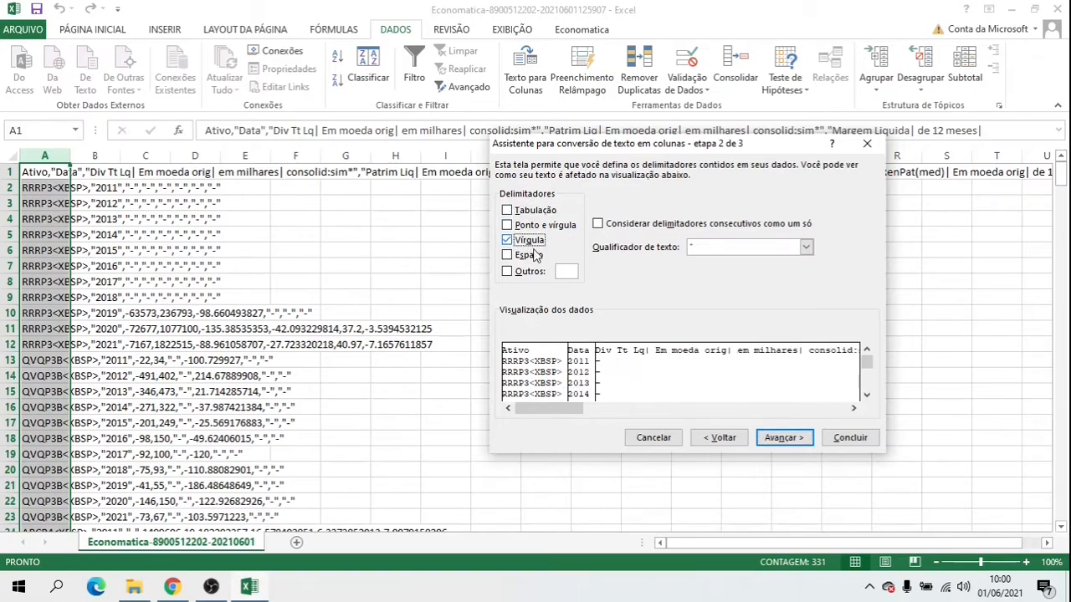
left_click(784, 438)
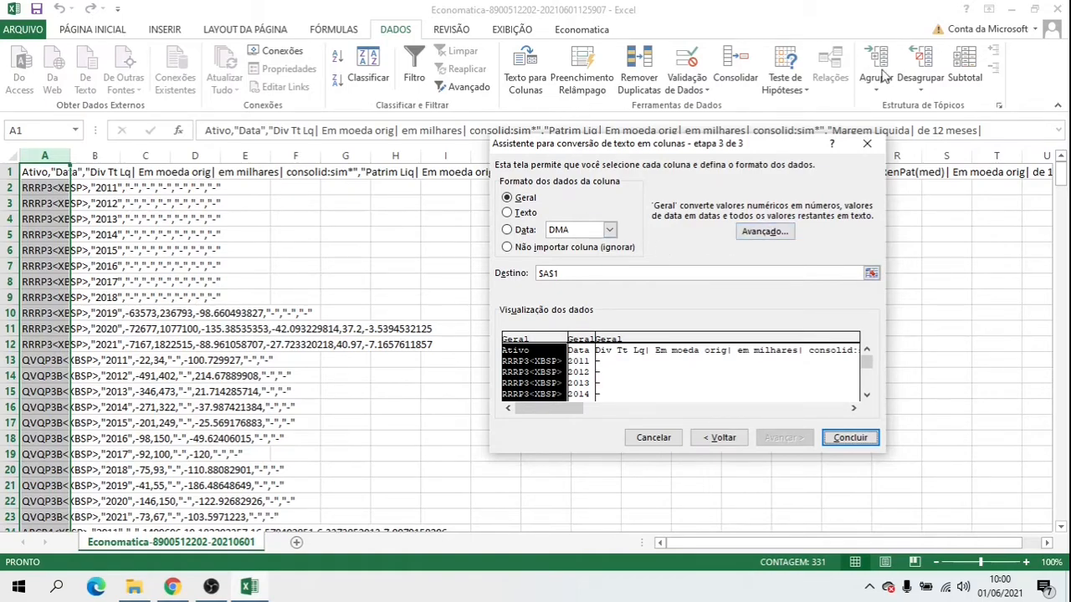
Set the decimal separator to a period and the thousands separator to a comma, and finish the text-to-columns conversion
left_click(764, 237)
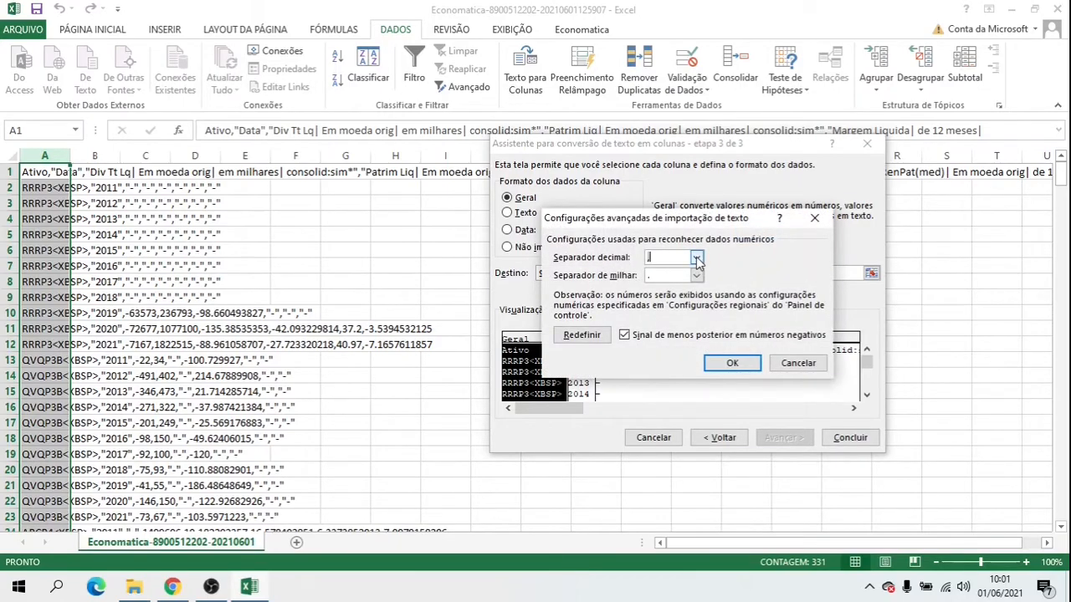
left_click(696, 259)
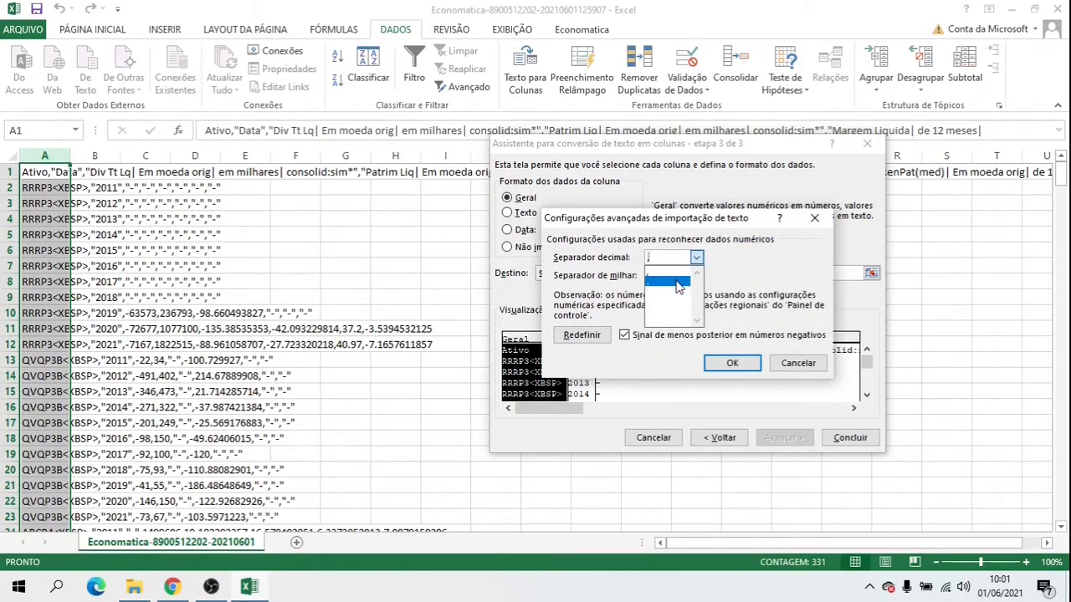
left_click(677, 284)
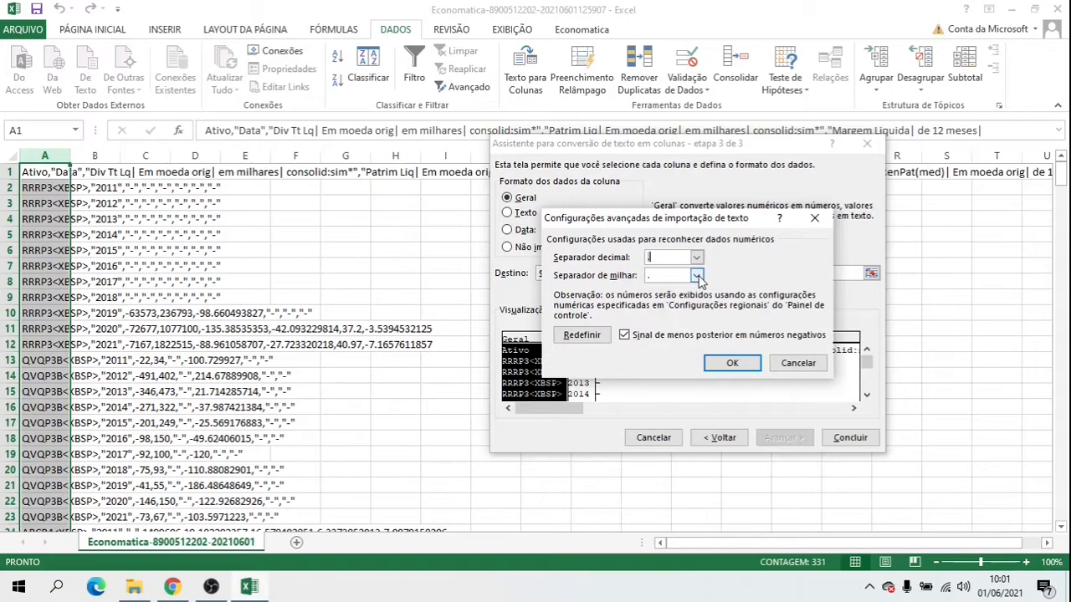
left_click(696, 275)
left_click(669, 292)
left_click(732, 362)
left_click(849, 437)
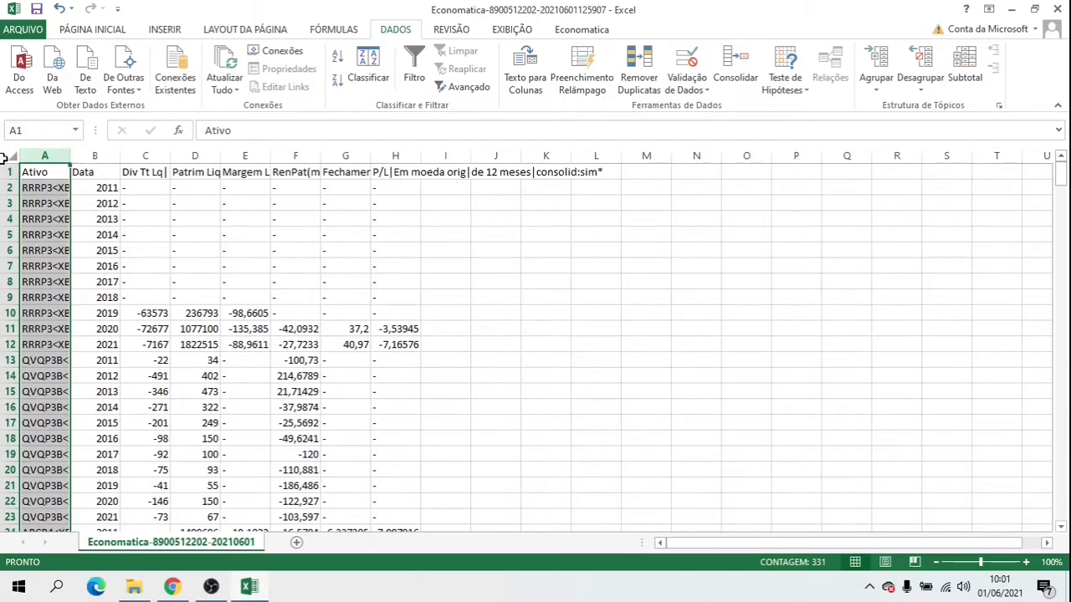
Fit column A to the width of the asset codes and select the RRRP3 rows 2 to 12
double_click(71, 155)
left_click(67, 188)
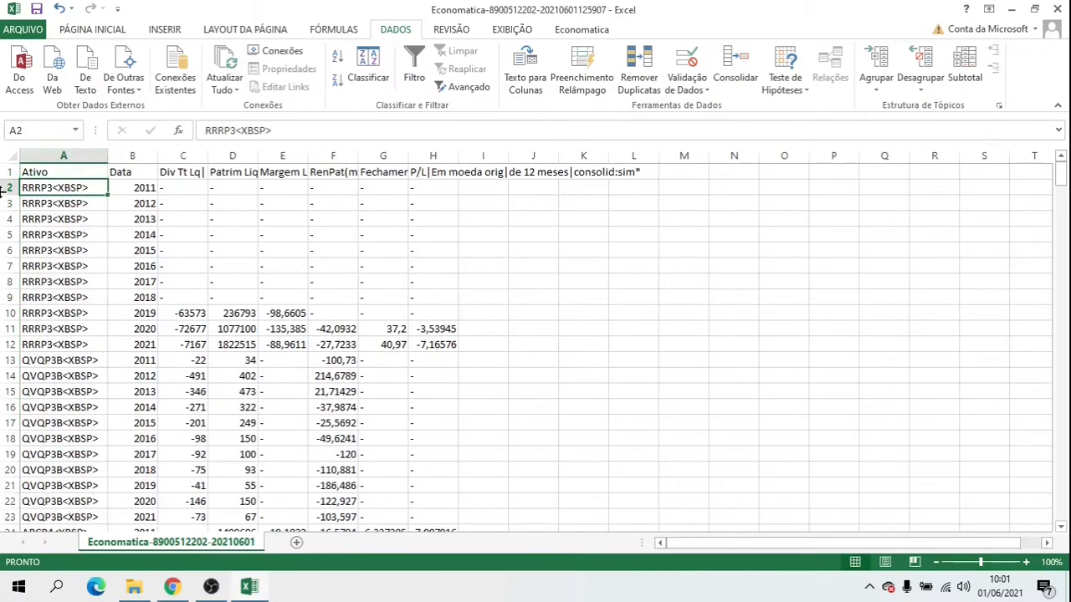
left_click_drag(5, 188, 4, 345)
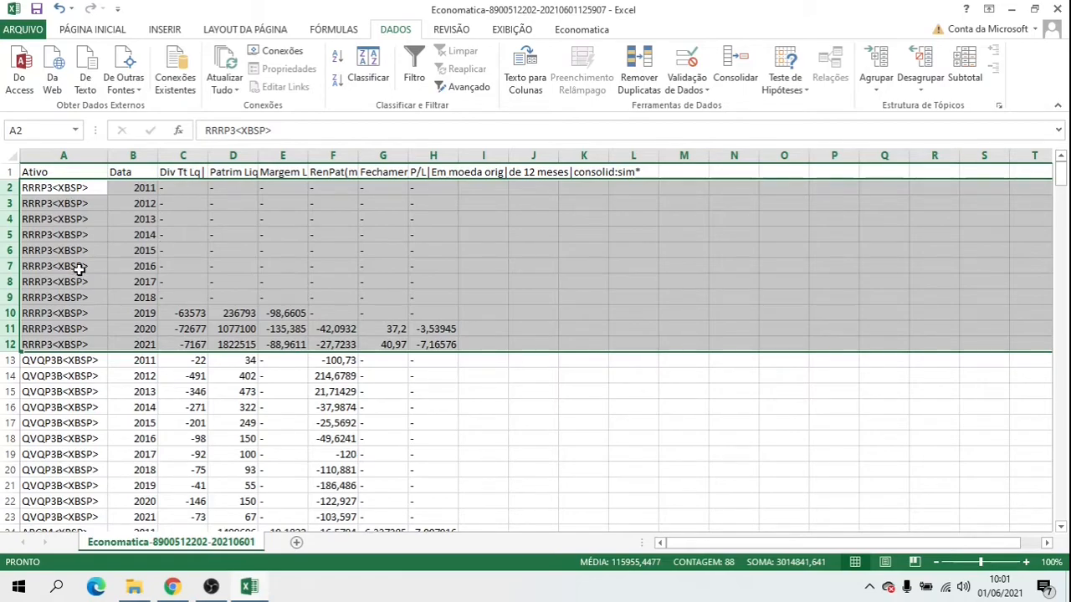
Check the full indicator headers in cells D1 to H1 one by one
left_click(231, 174)
left_click(298, 175)
left_click(349, 178)
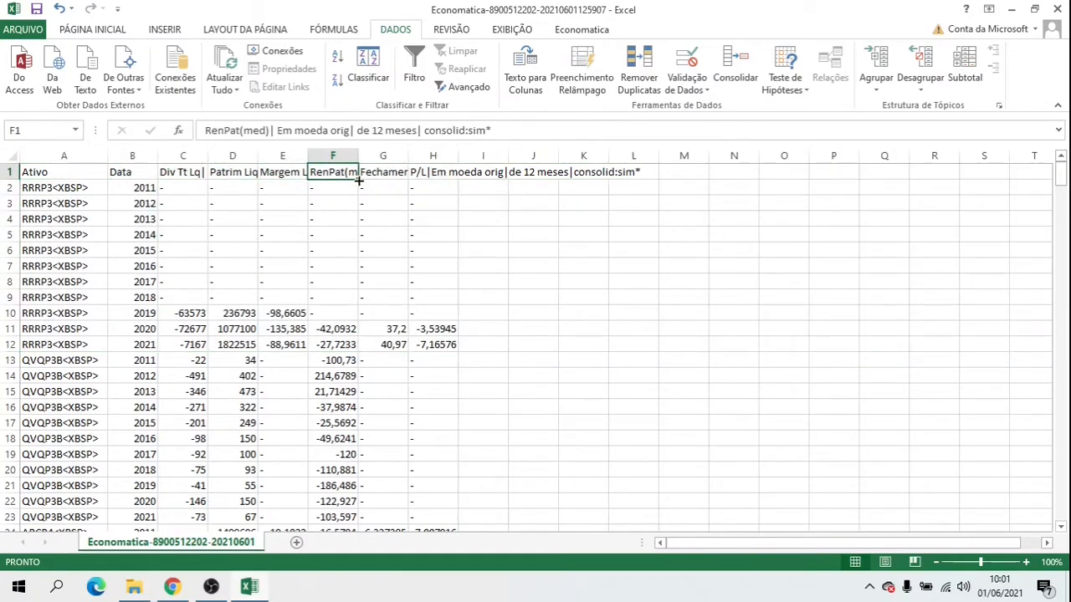
left_click(380, 175)
left_click(433, 172)
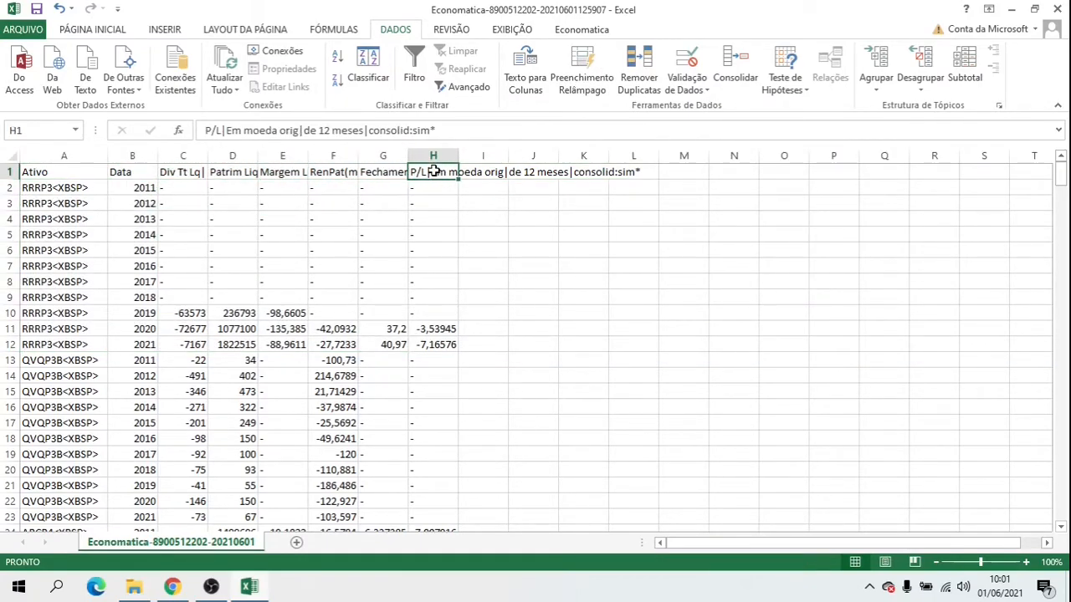
Examine how the yearly rows of the assets are stacked, selecting the RRRP3 rows and the rows from QVQP3B down to CRIV3
left_click_drag(8, 187, 4, 329)
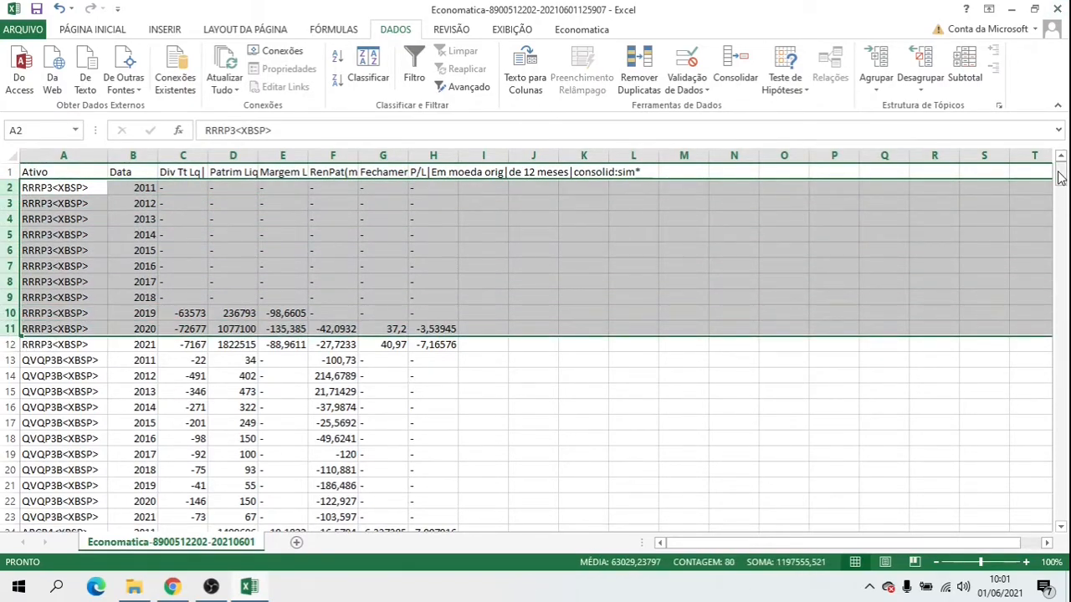
left_click(10, 344)
left_click_drag(1059, 175, 1060, 182)
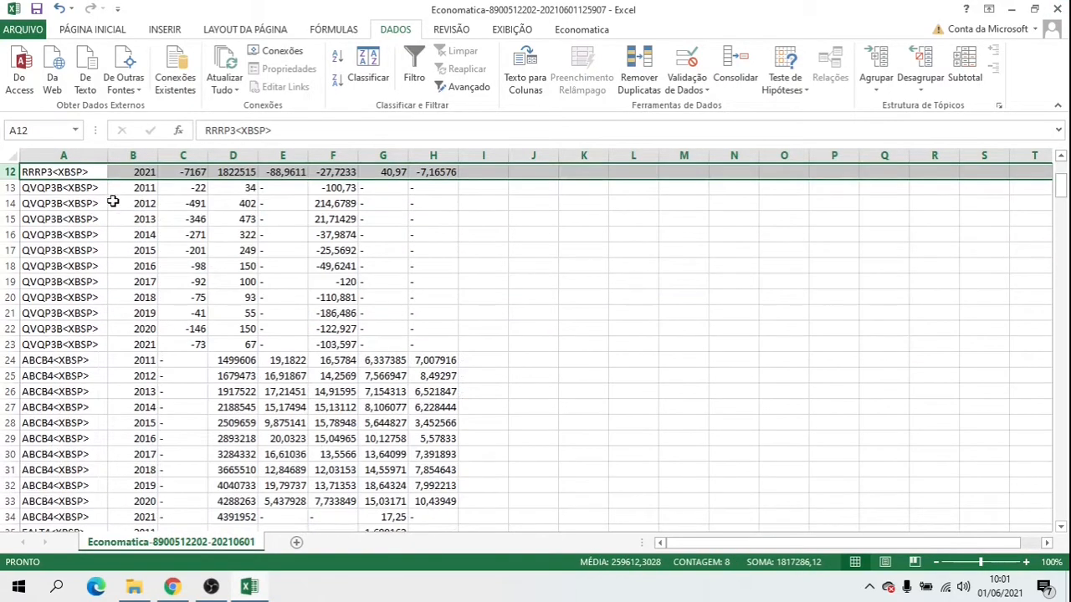
left_click_drag(9, 187, 4, 502)
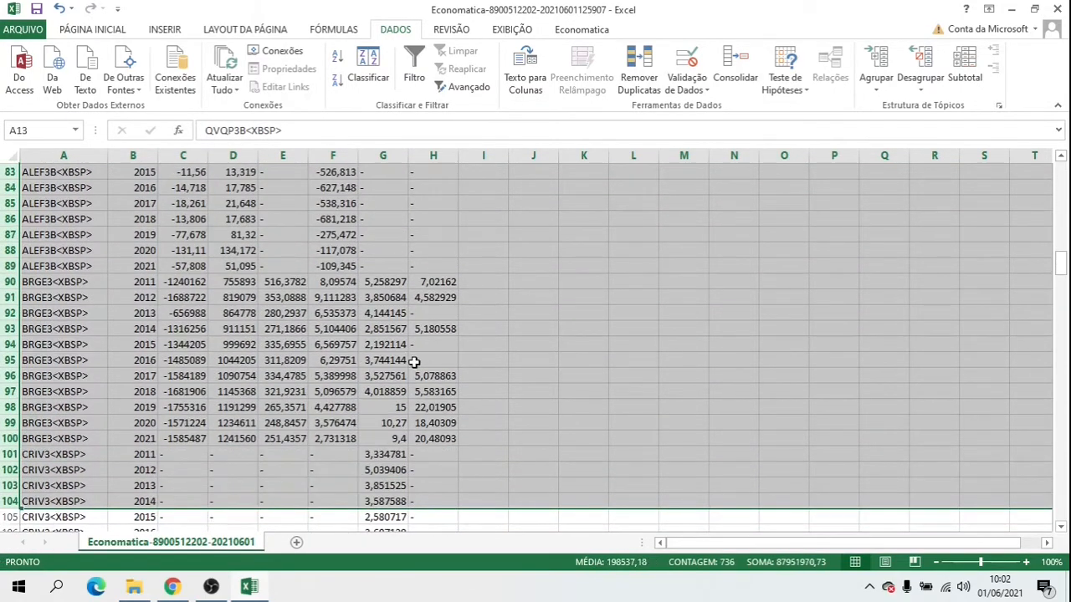
Close the formatted CSV workbook and return to the Economatica Screening and Matrixx windows
left_click(353, 343)
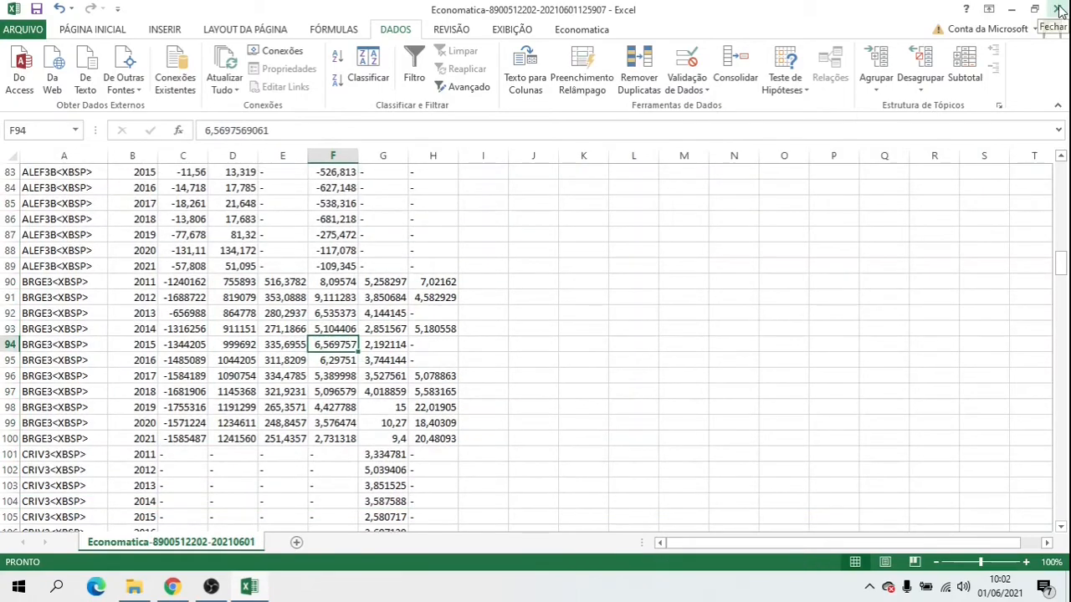
left_click(1059, 10)
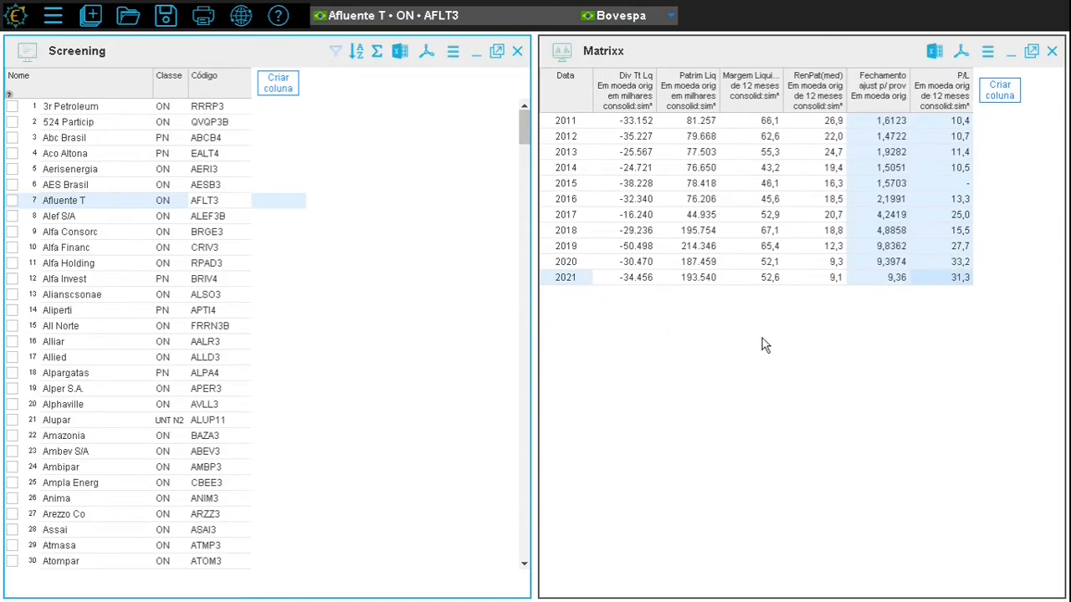
Set the initial date of the Matrixx table to 20 years back
left_click(987, 51)
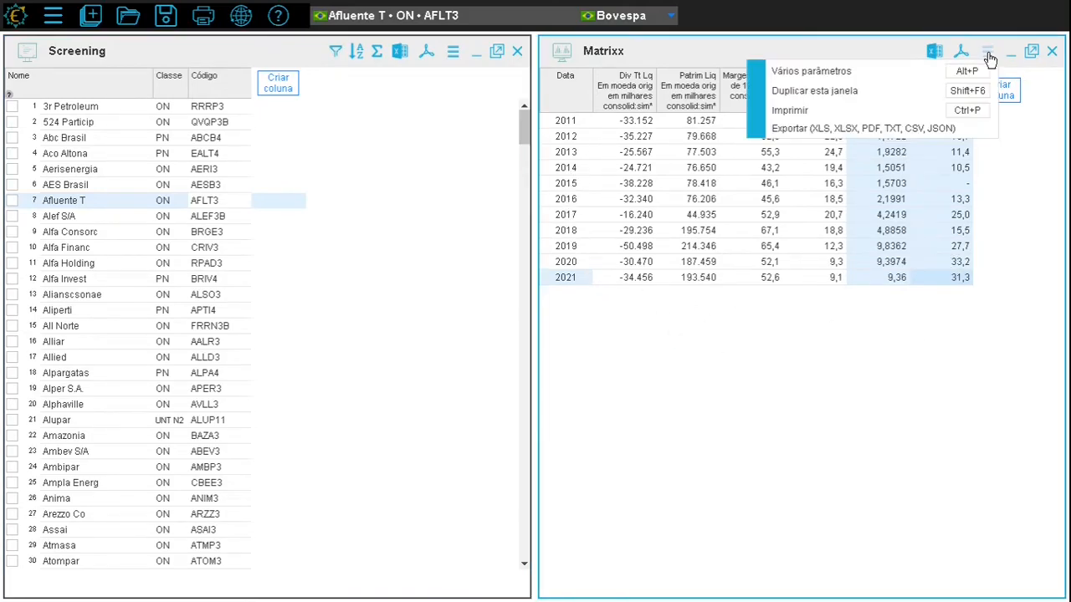
left_click(893, 74)
double_click(359, 308)
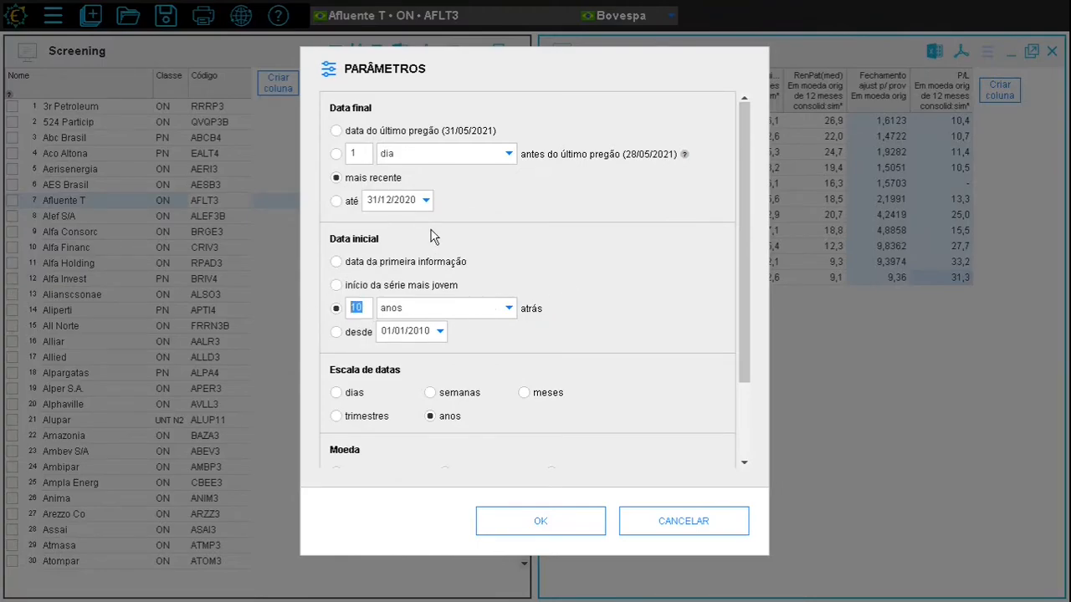
left_click(535, 521)
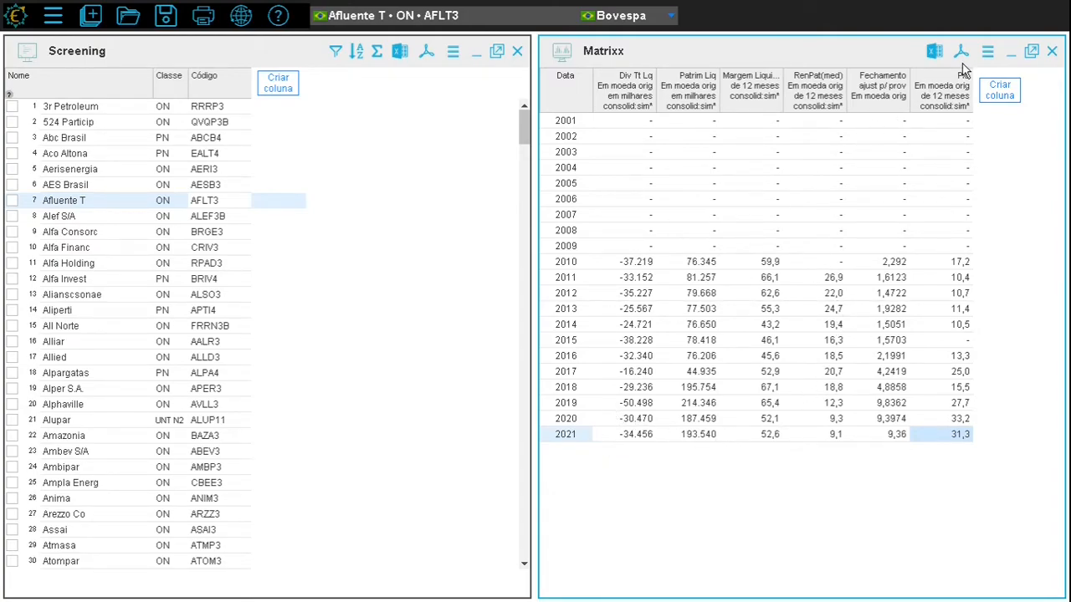
Set the Matrixx date scale to quarters (trimestres) and its initial date to 5 years back
left_click(987, 51)
left_click(899, 72)
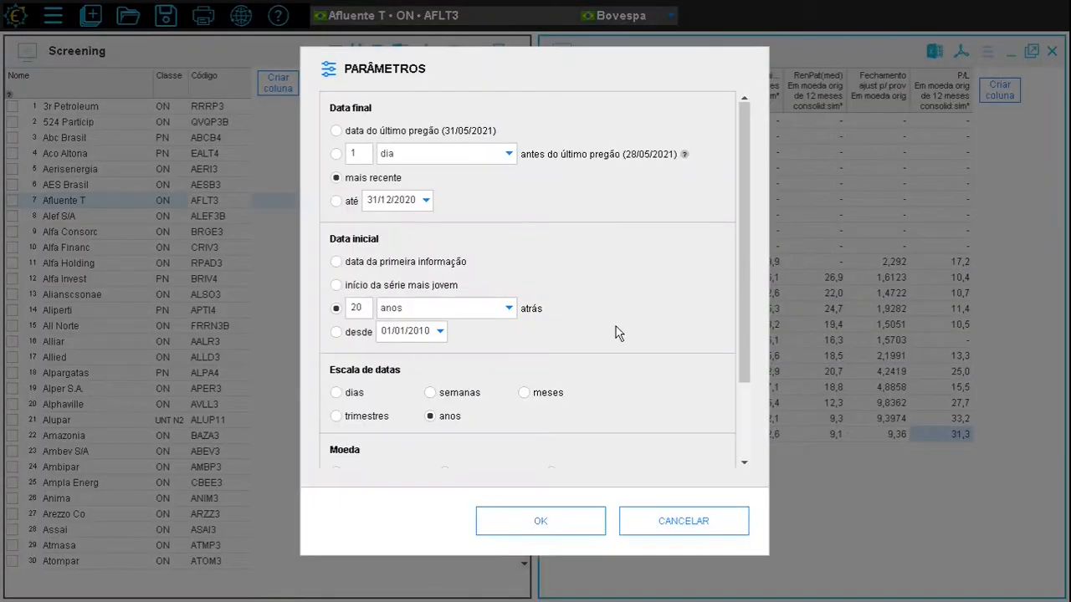
left_click(341, 417)
double_click(358, 308)
type("5")
left_click(554, 519)
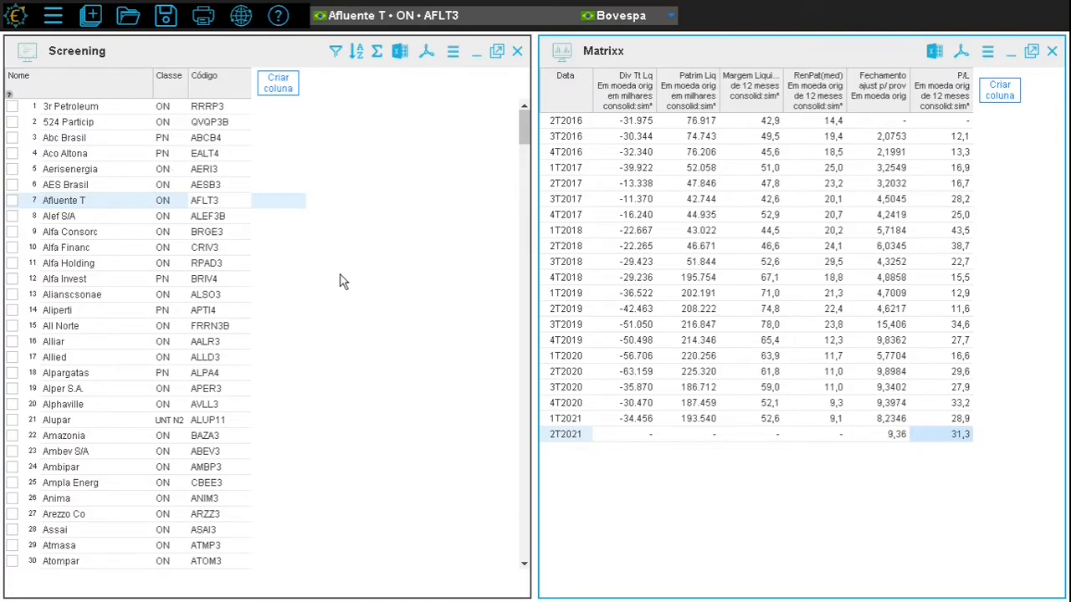
Start a new Matrixx column and find the financial statement item Ativo total by searching for "ativo tot"
left_click(1008, 92)
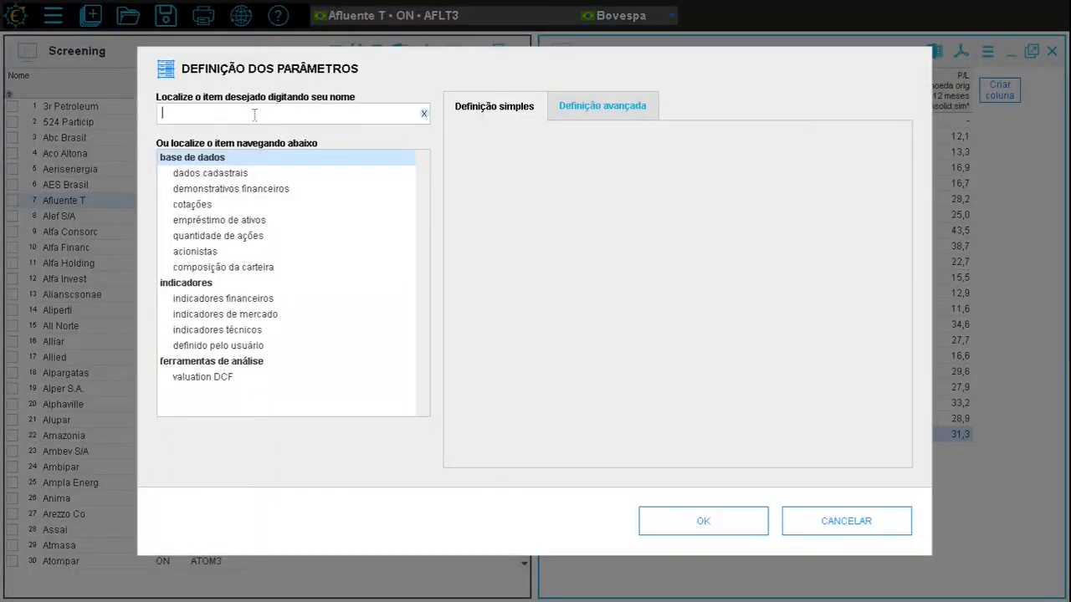
type("ativo tot")
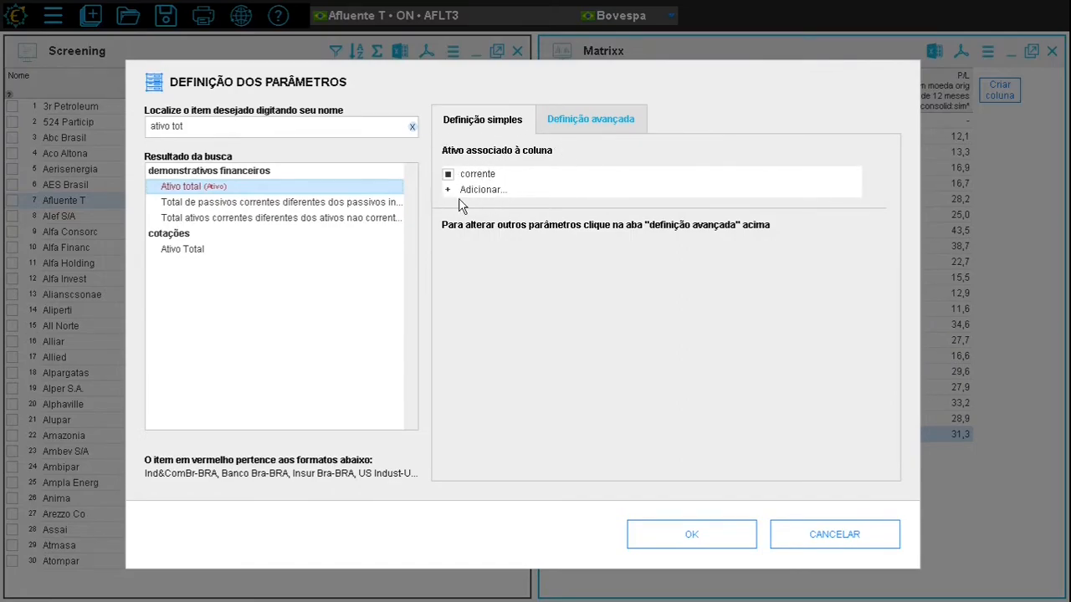
left_click_drag(532, 75, 526, 139)
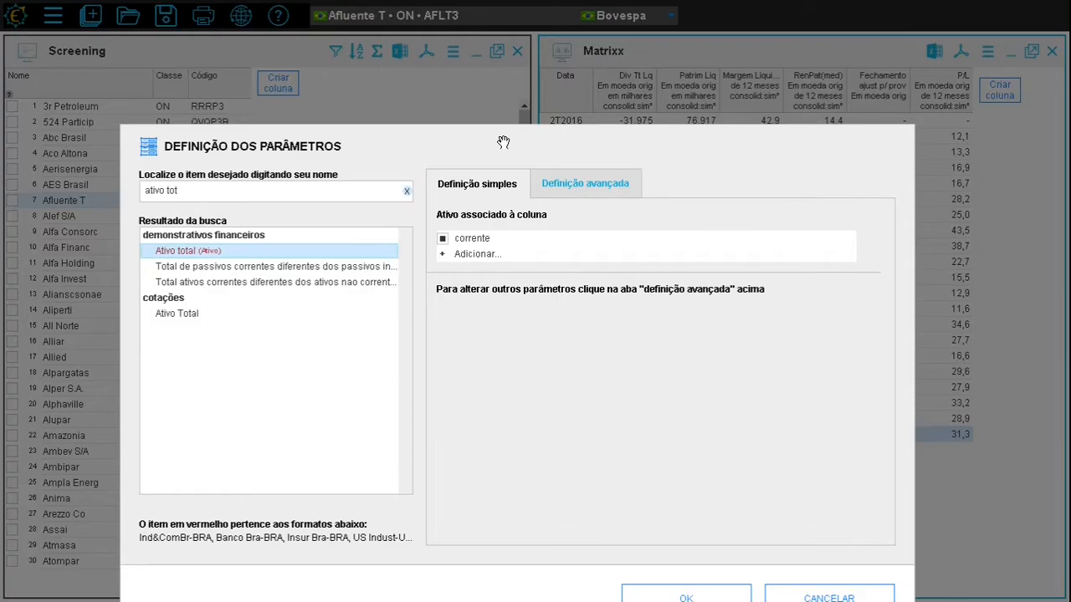
left_click_drag(503, 142, 502, 74)
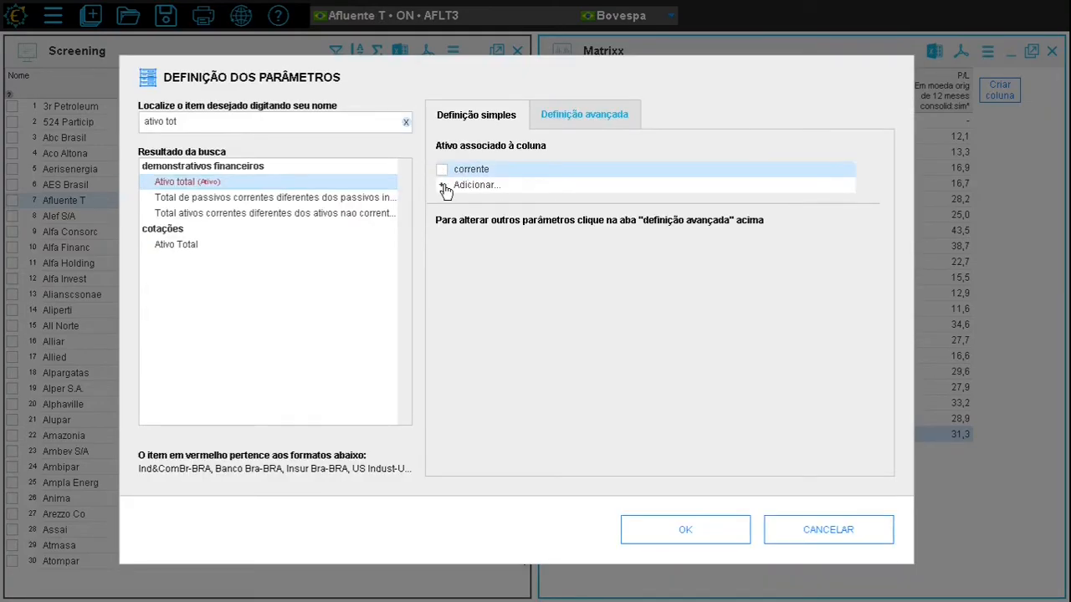
Associate the Ativo total column with all Screening assets instead of the current asset
left_click(445, 186)
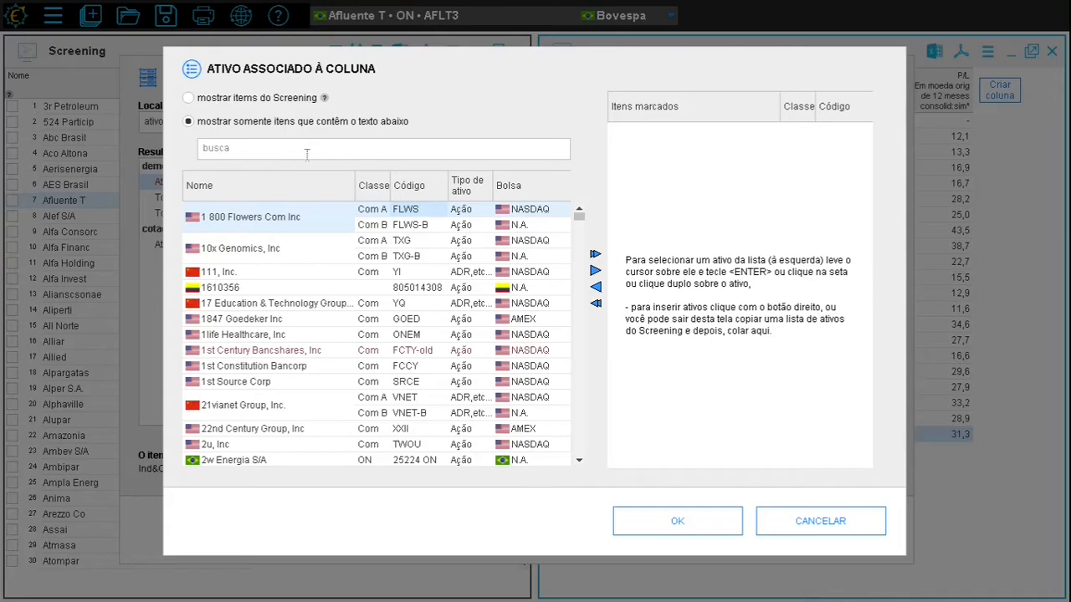
left_click(190, 99)
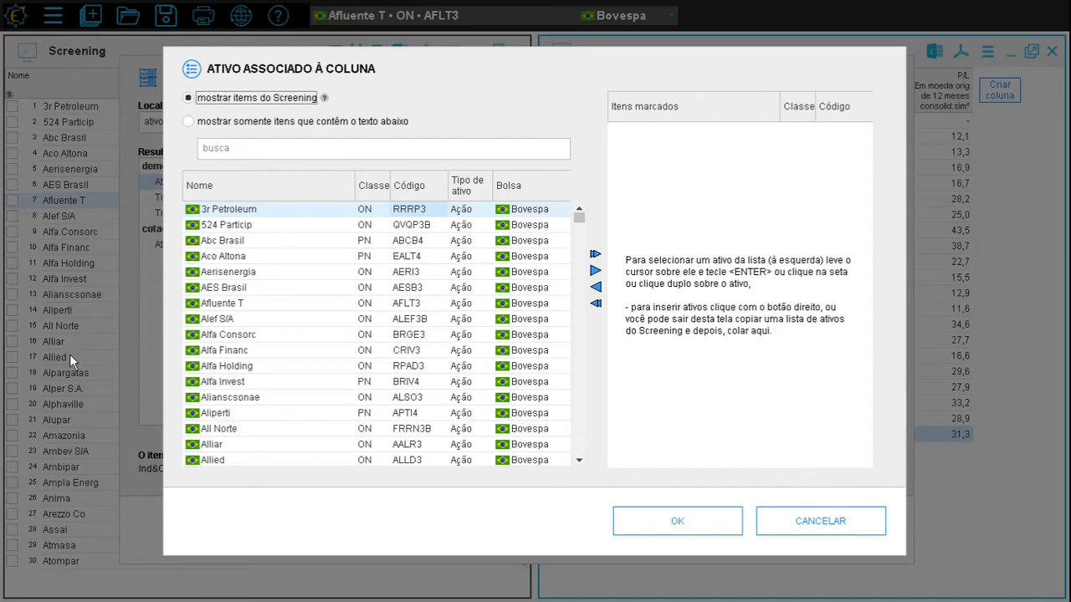
left_click_drag(583, 226, 577, 447)
left_click(594, 255)
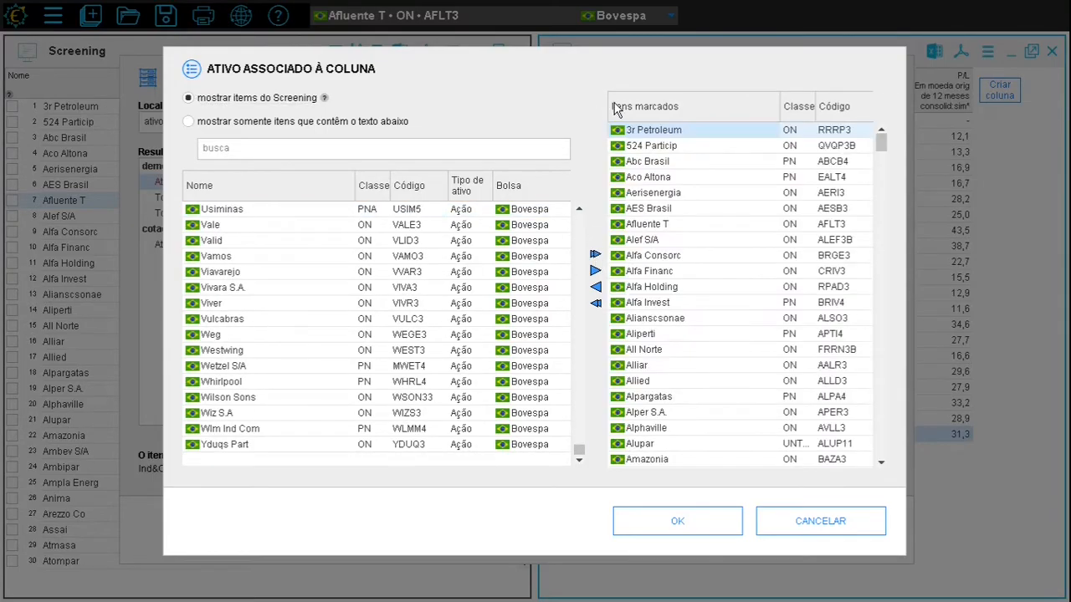
left_click(703, 521)
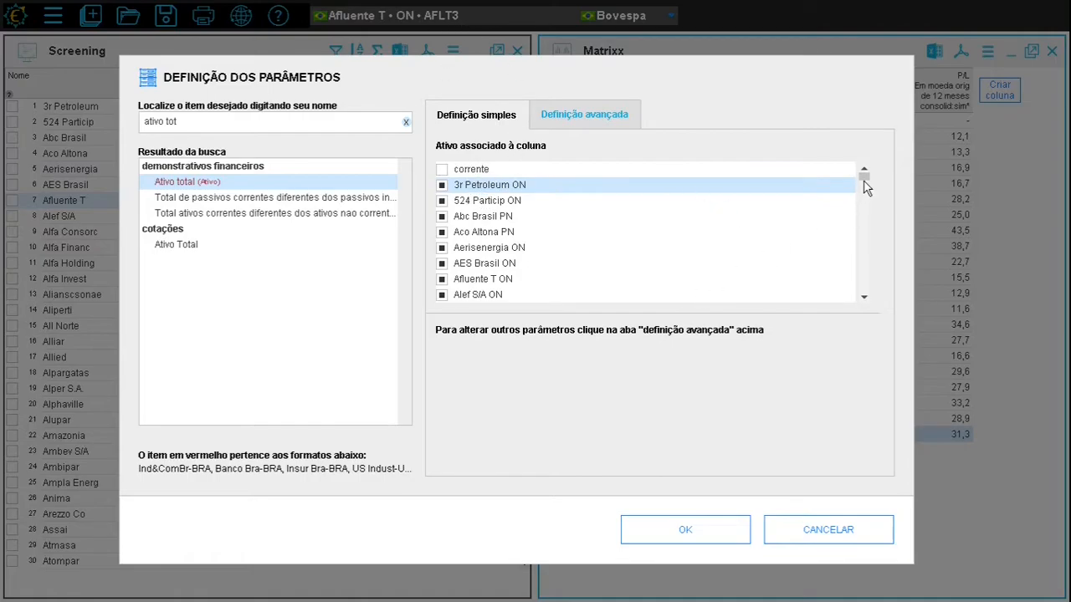
Check the marked assets and the advanced parameters, and create the Ativo total columns
scroll(800, 210, "down", 9)
scroll(864, 260, "down", 8)
left_click_drag(864, 197, 865, 292)
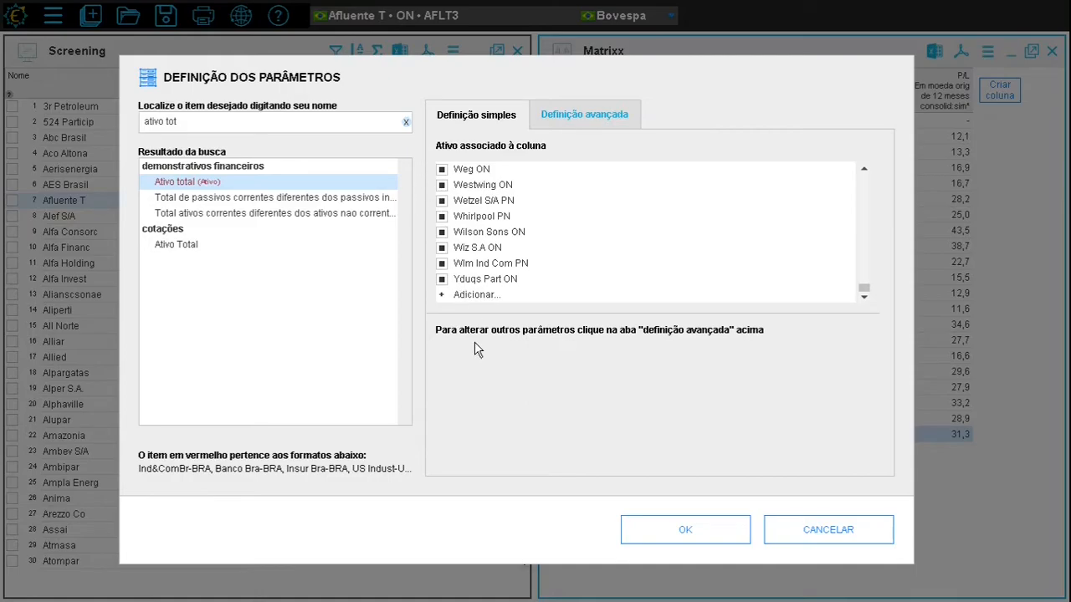
left_click(584, 114)
left_click_drag(889, 187, 888, 277)
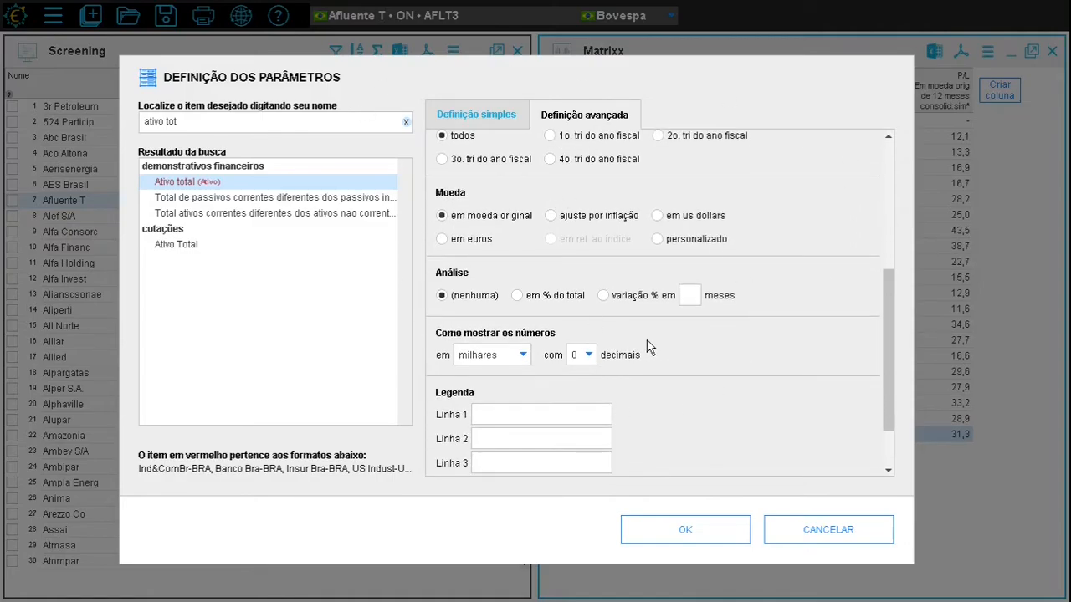
left_click(709, 527)
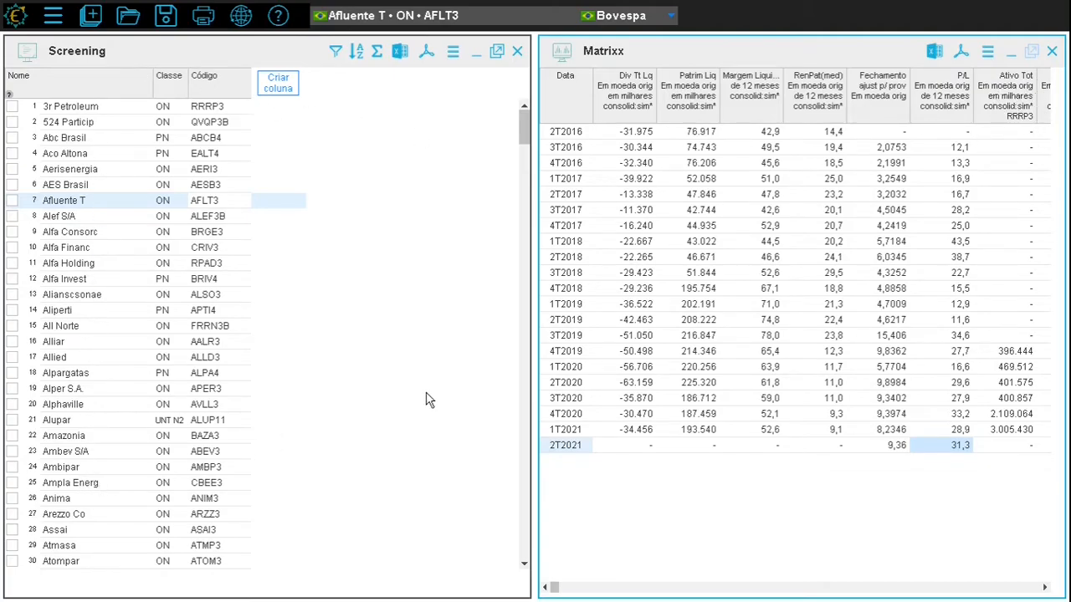
Narrow the Screening window and maximize the Matrixx window
left_click_drag(531, 234, 267, 218)
left_click_drag(537, 213, 274, 212)
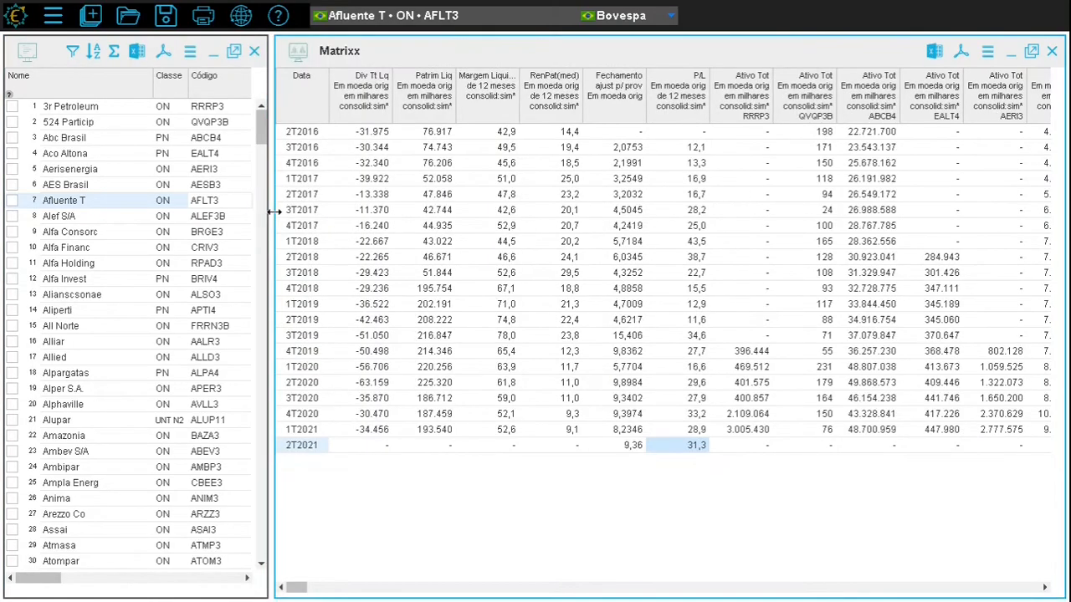
left_click(1034, 53)
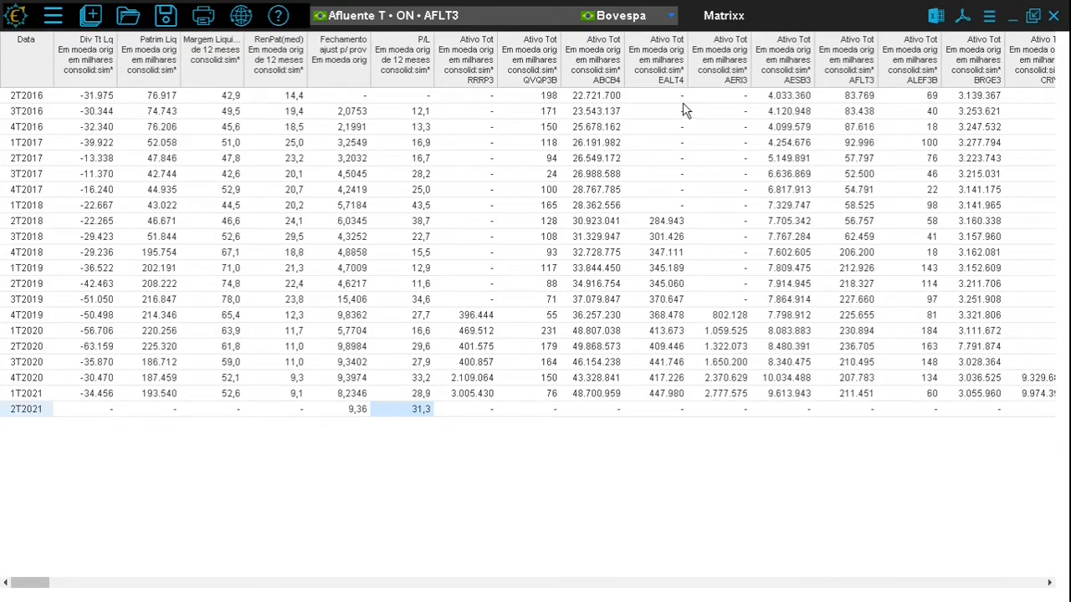
Examine the Ativo Tot columns asset by asset from RRRP3 to AERI3, and on to the last assets of the table
left_click(481, 65)
left_click(533, 67)
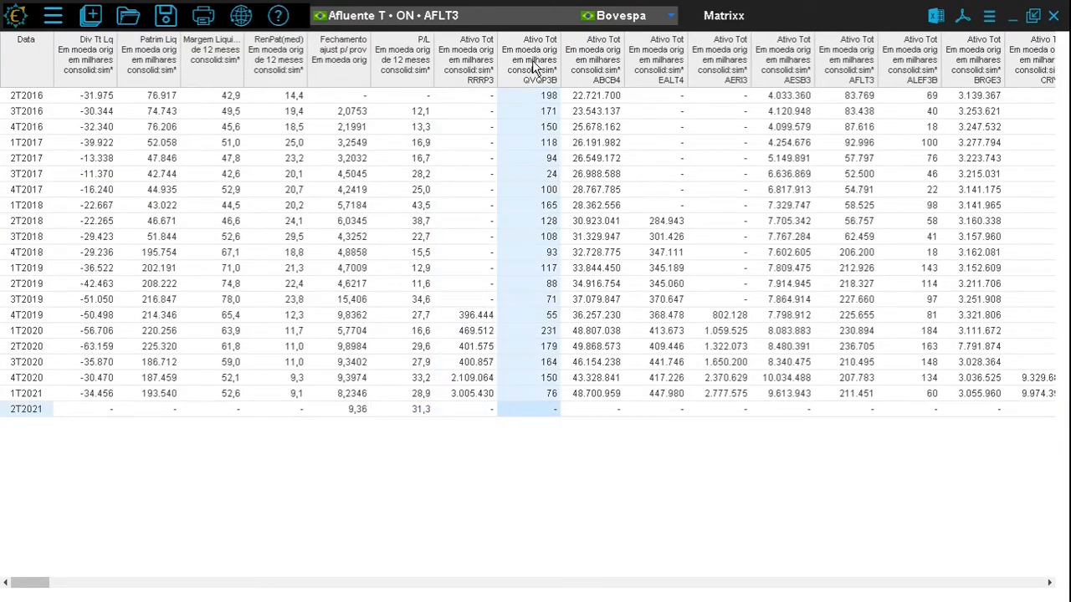
left_click(579, 65)
left_click(662, 72)
left_click(701, 65)
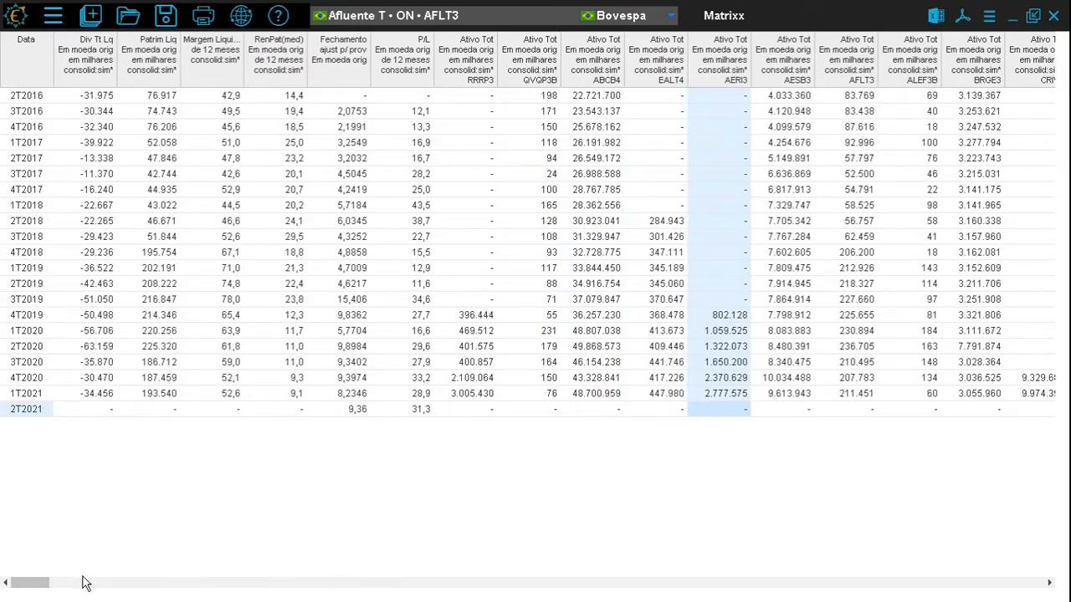
left_click_drag(30, 584, 983, 578)
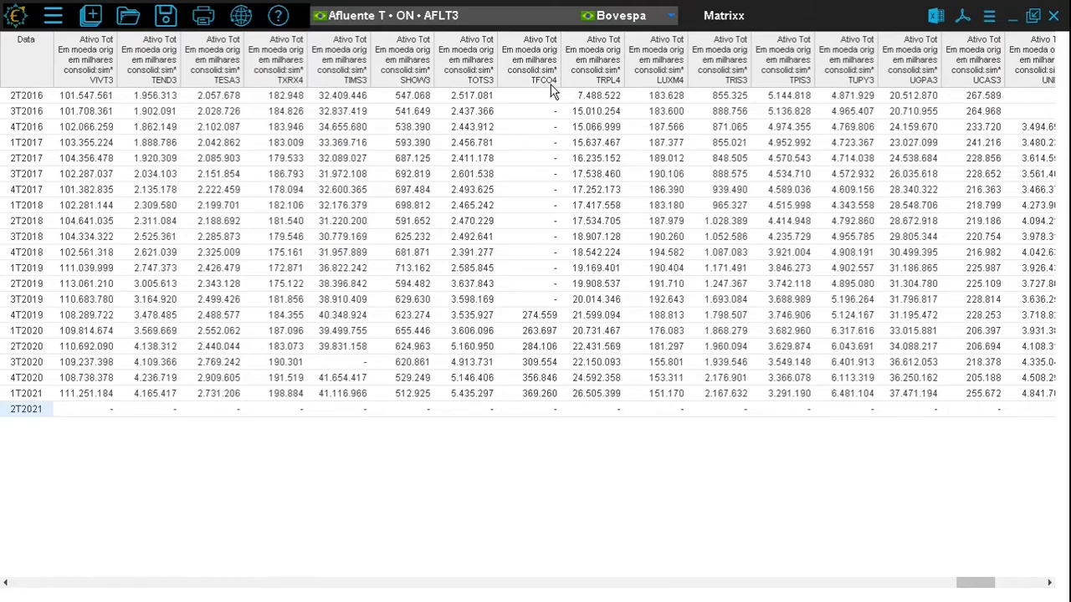
Show the asset name (nome) instead of the code in the Matrixx column headers
left_click(990, 18)
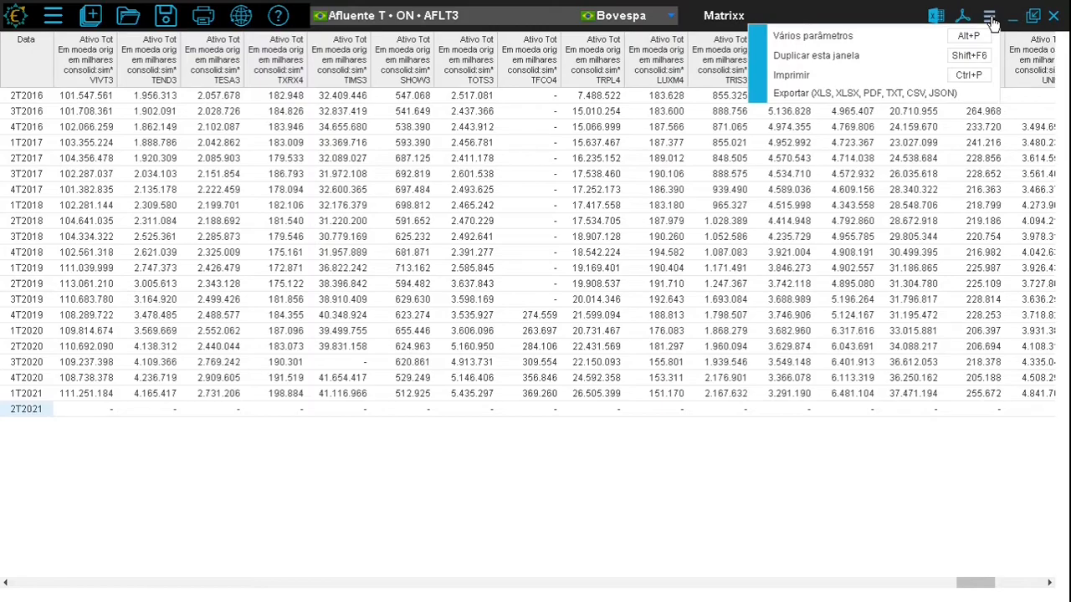
left_click(900, 40)
scroll(743, 223, "down", 3)
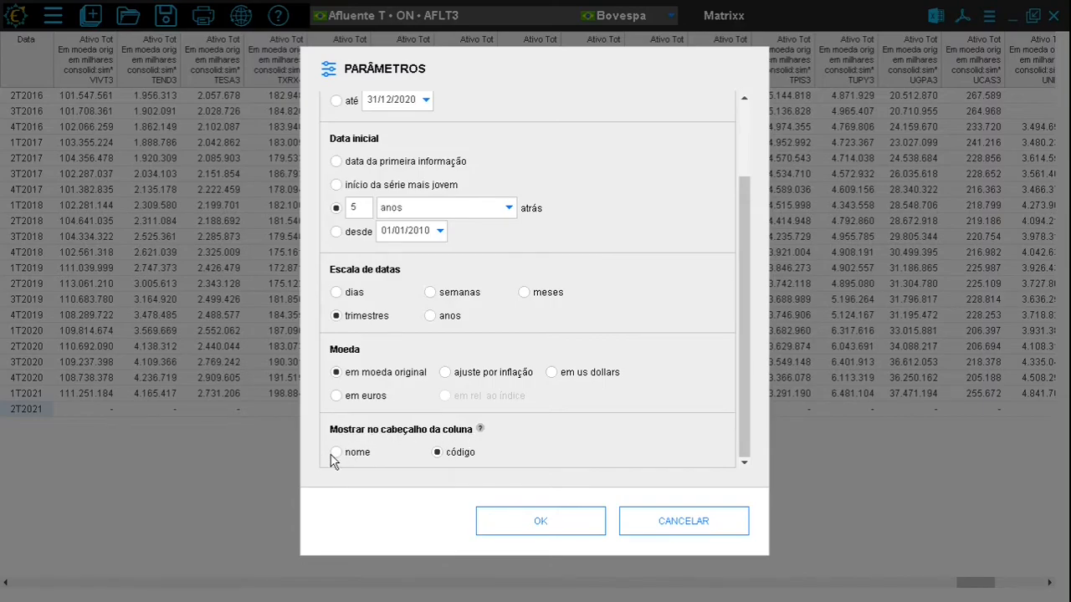
left_click(336, 452)
left_click(540, 521)
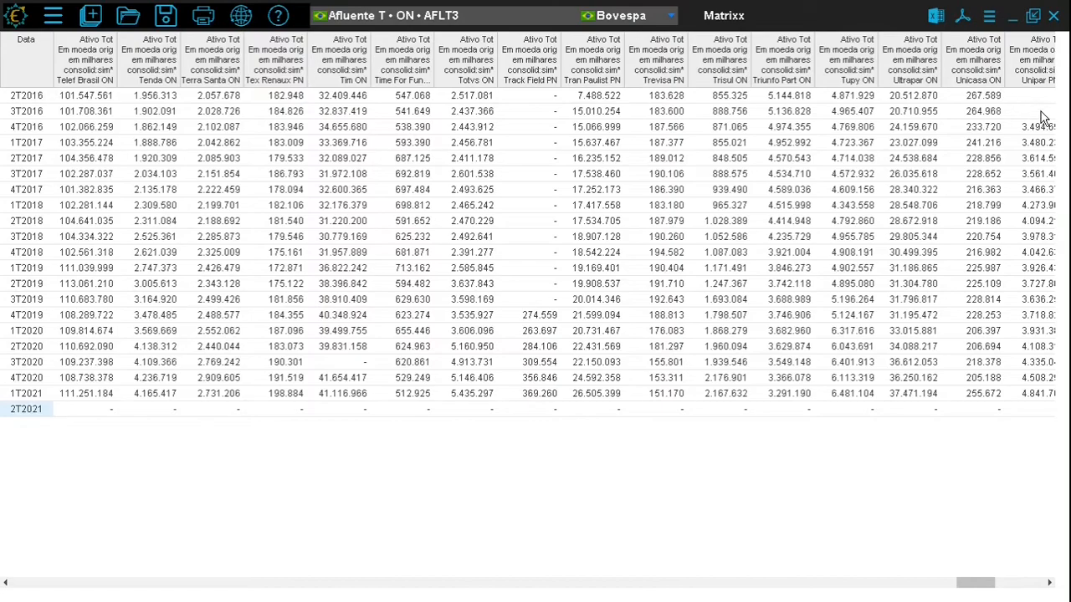
Check the asset names in the headers of the first Ativo Tot columns and view the available export formats
left_click_drag(966, 584, 4, 596)
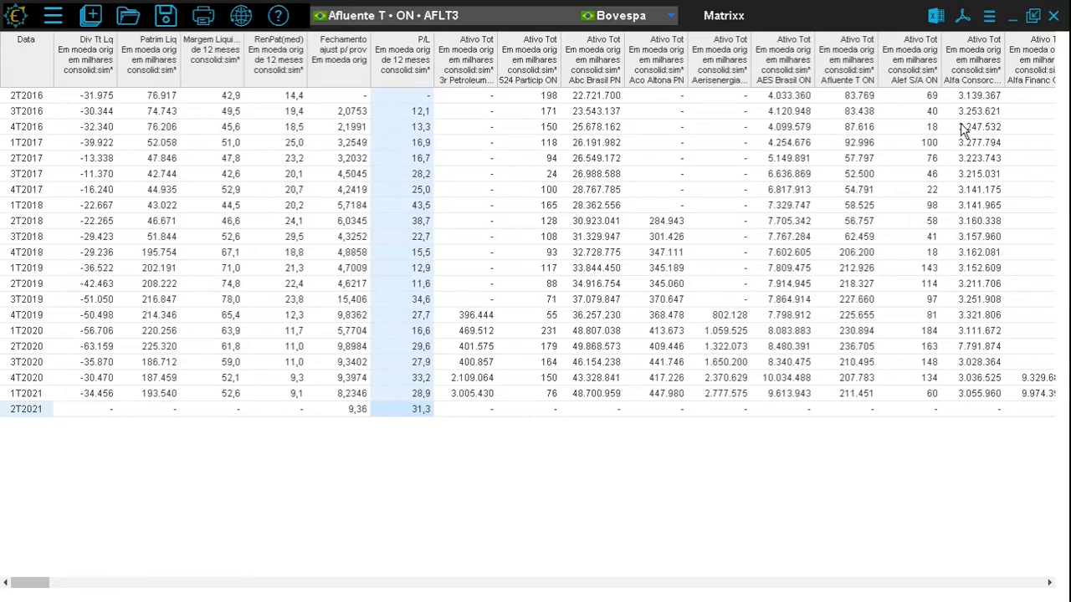
left_click(448, 54)
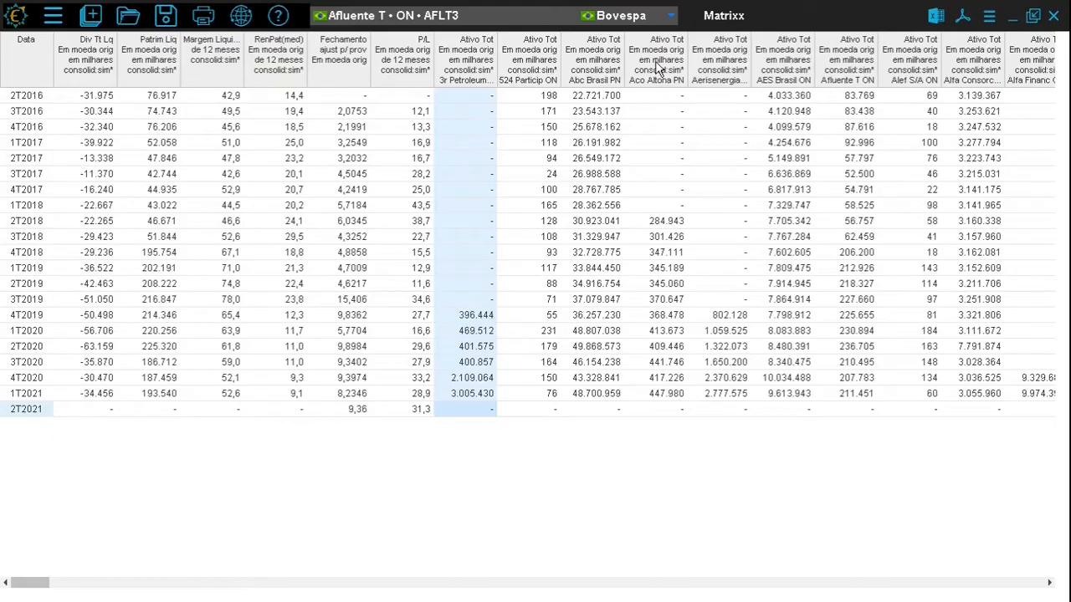
left_click_drag(34, 583, 10, 583)
left_click(989, 15)
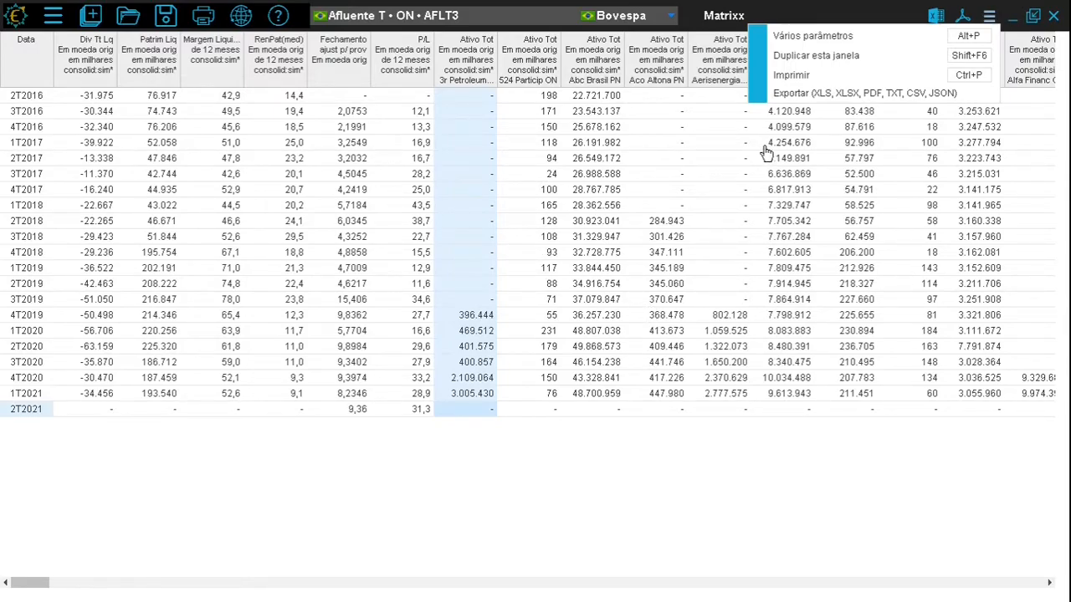
left_click(468, 176)
Restore the Matrixx window beside Screening and switch the current asset to Alianscsonae, Alef S/A, Alfa Financ and finally Aliperti
left_click(1034, 16)
left_click(40, 290)
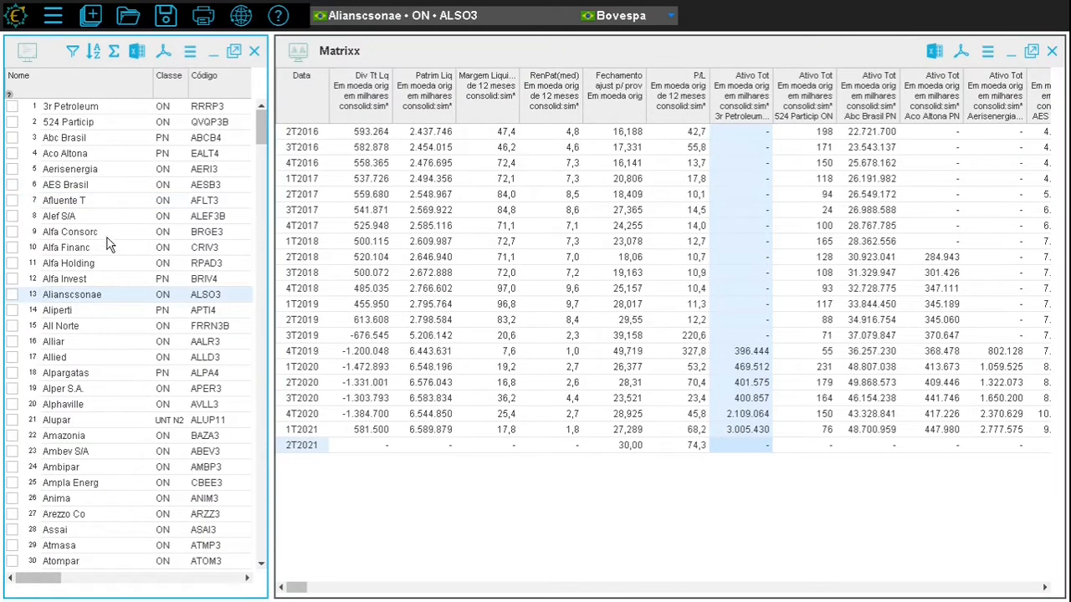
left_click(73, 214)
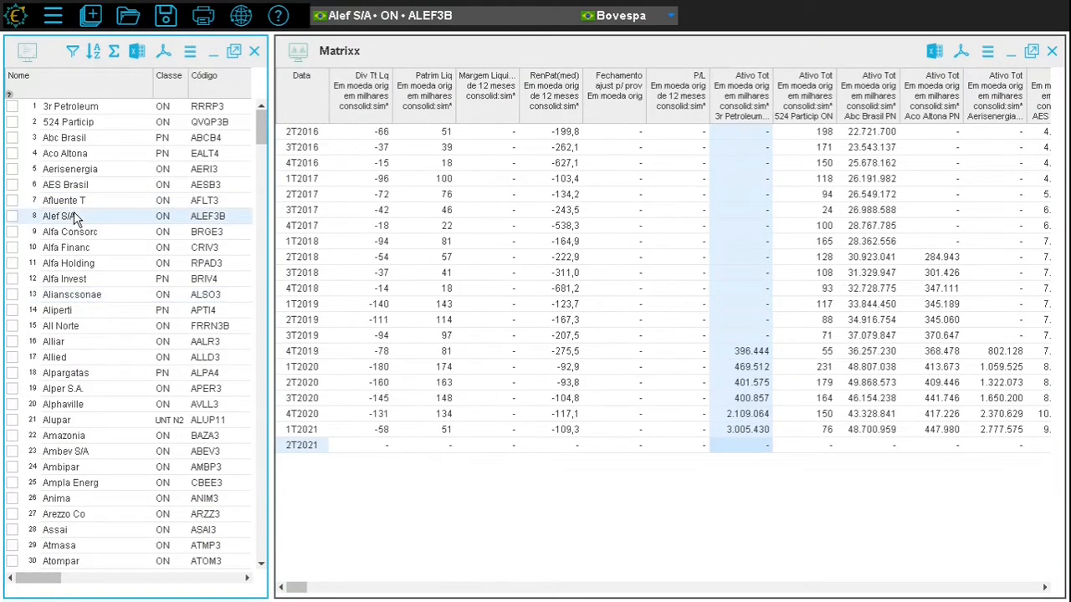
left_click(76, 246)
left_click(77, 310)
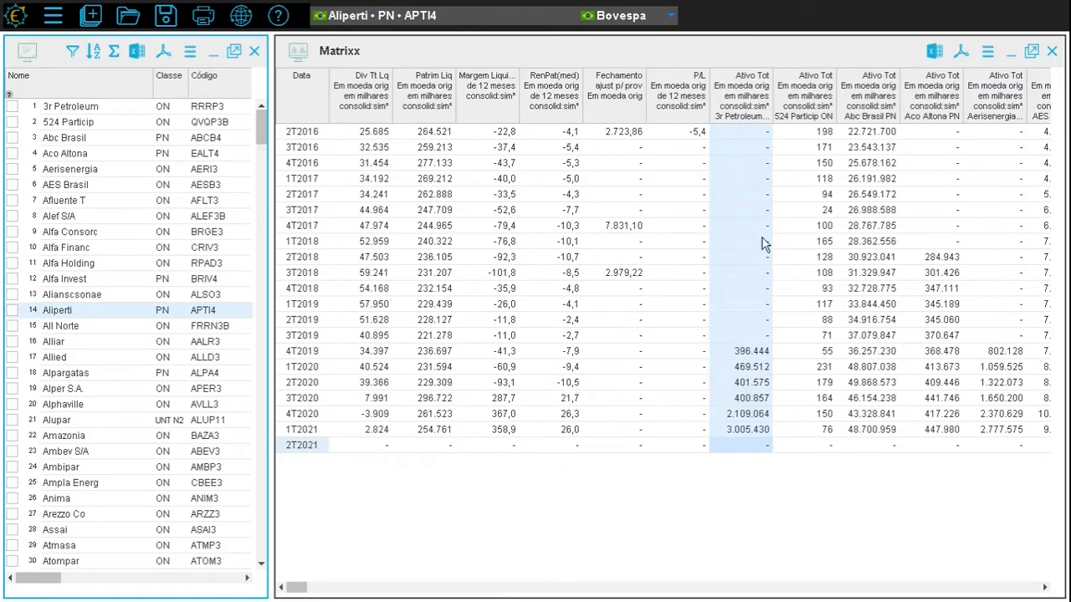
Save the screen in the exclusive cloud over the existing file teste
left_click(165, 16)
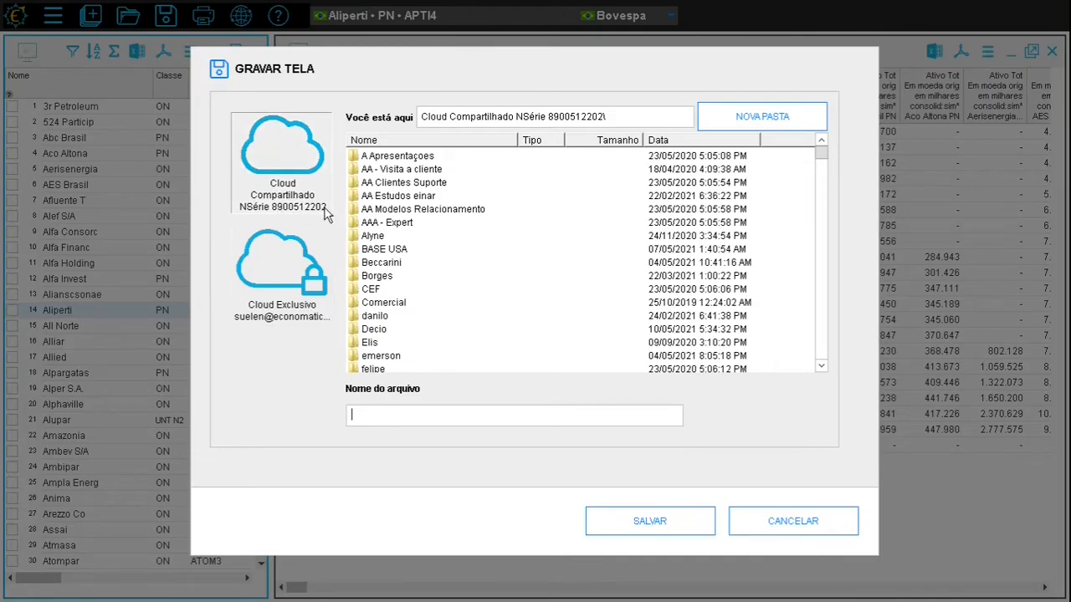
left_click(269, 276)
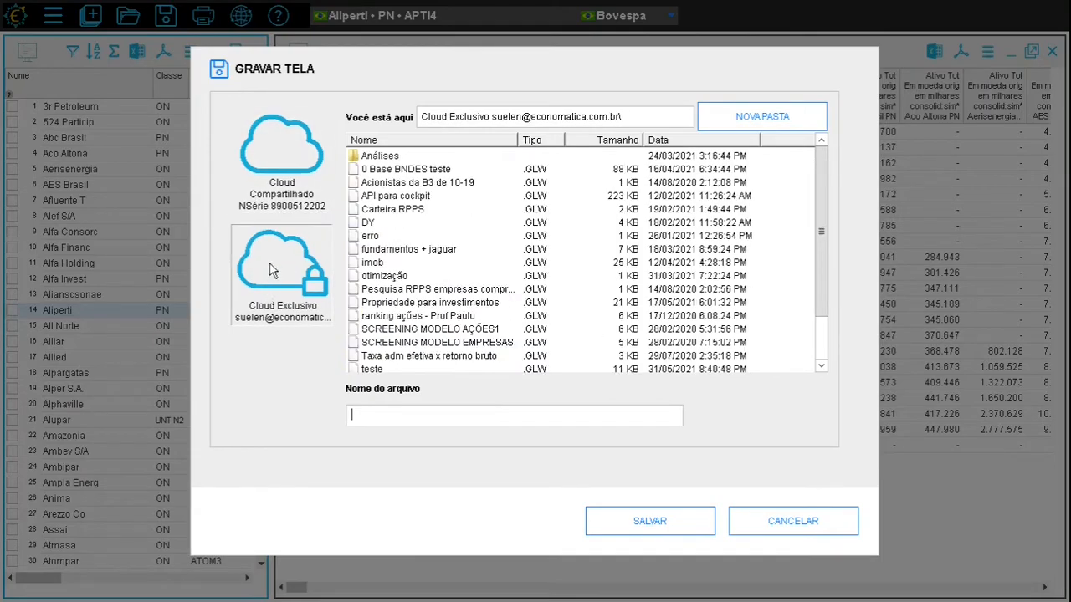
left_click(376, 374)
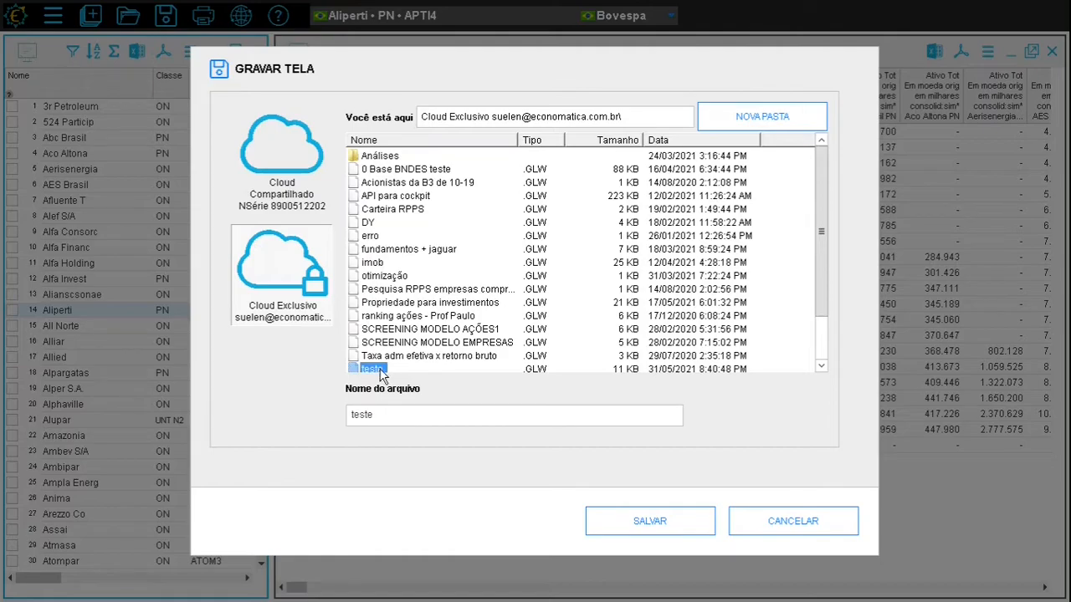
left_click(635, 521)
left_click(447, 366)
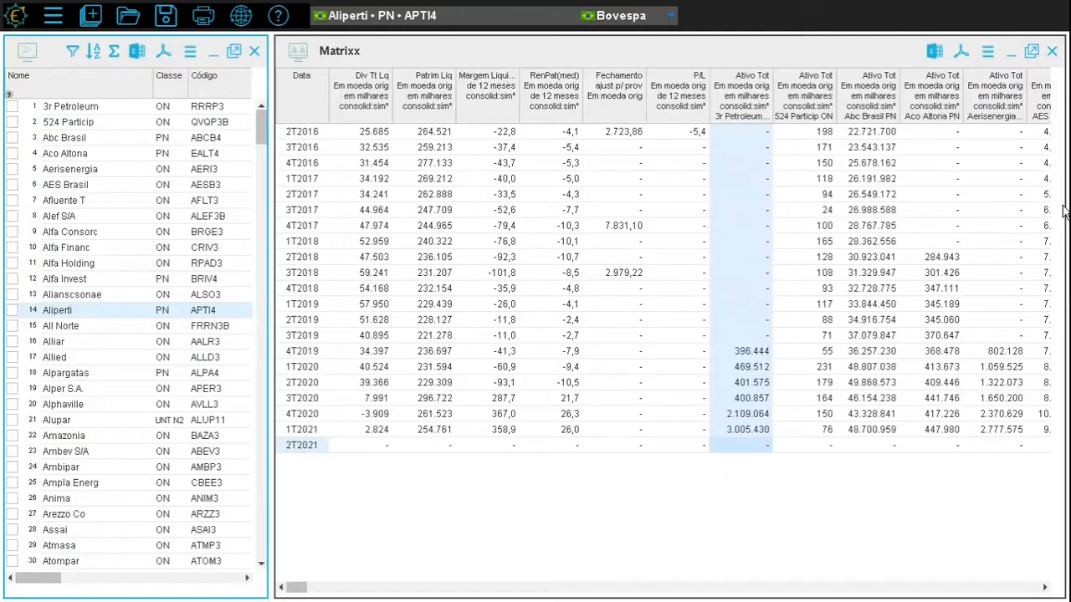
Close the Screening and Matrixx windows and reopen the saved screen teste
left_click(254, 51)
left_click(1052, 51)
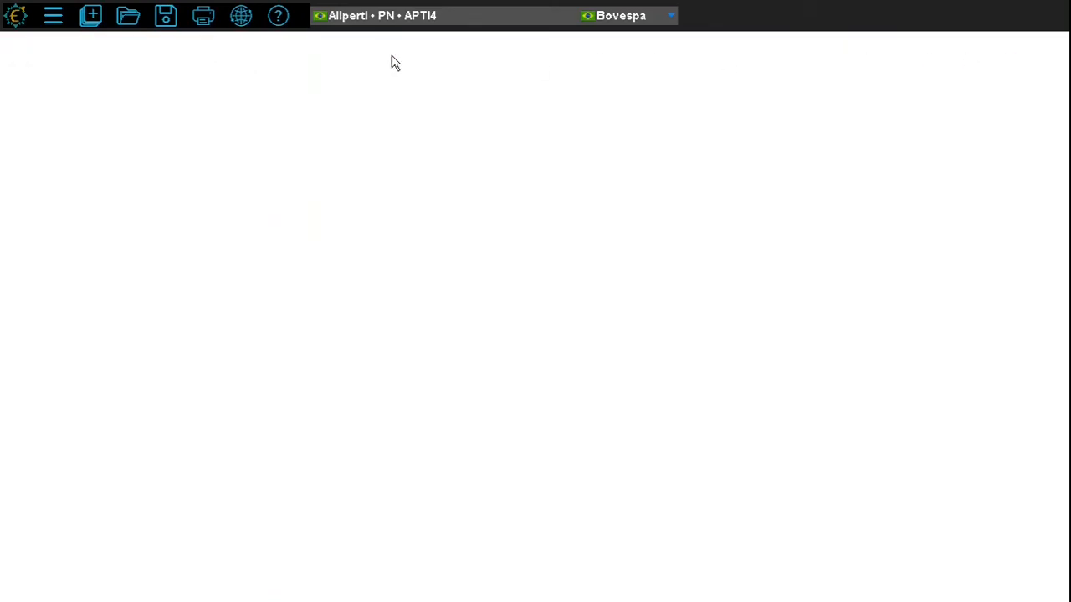
left_click(127, 16)
left_click(646, 518)
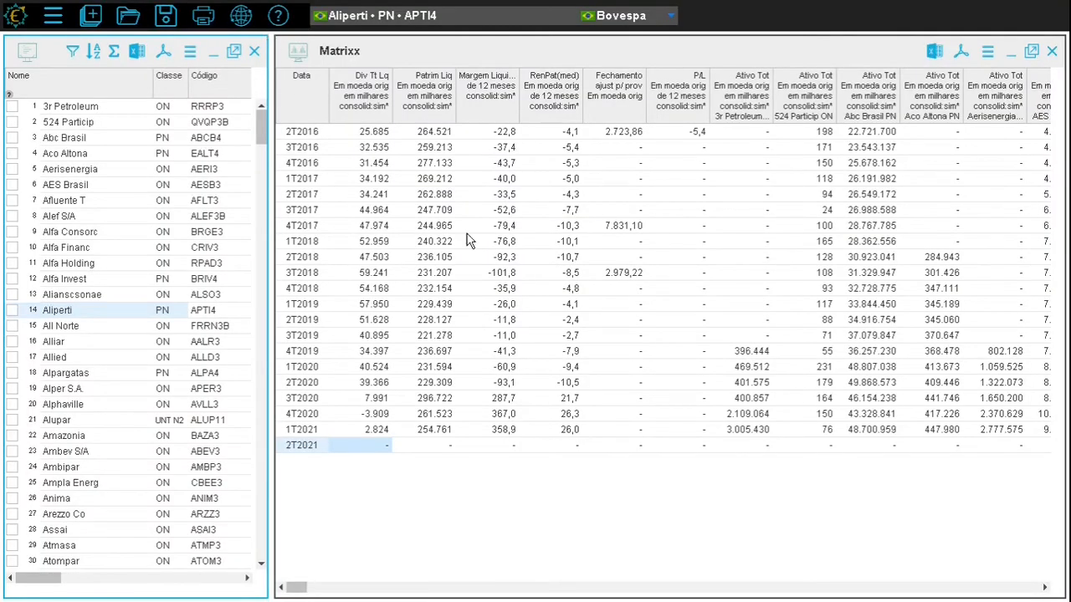
View the available help and support contact options
left_click(278, 16)
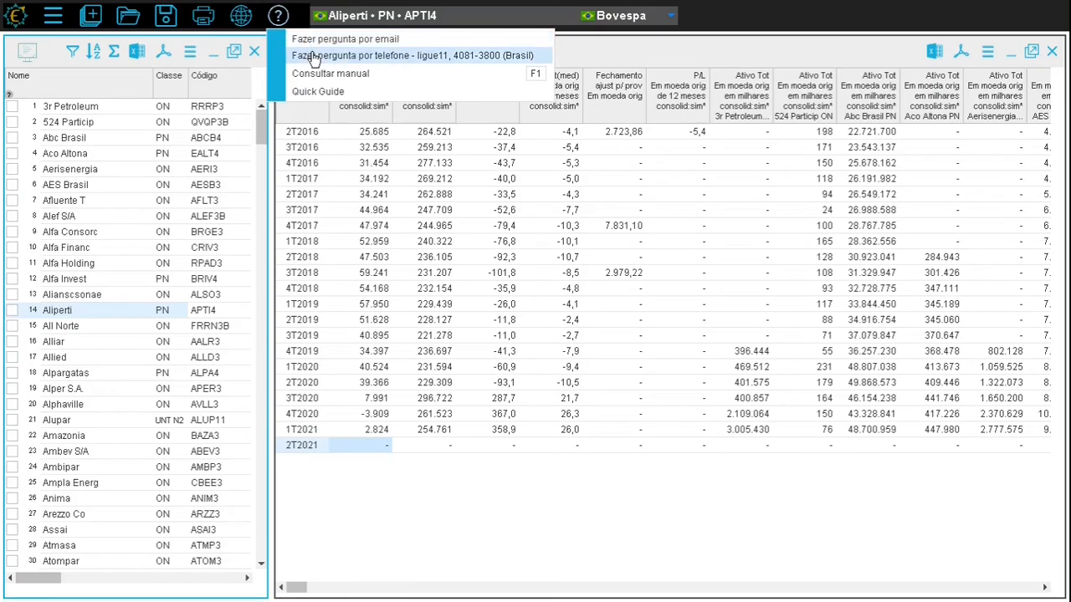